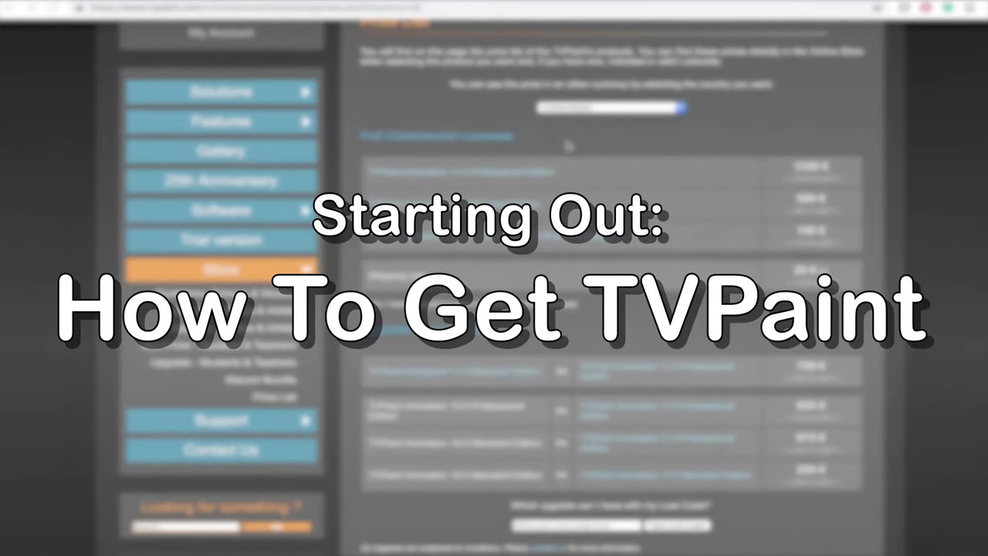
Keep United States as the pricing country and highlight the dollar price of 1250 €
scroll(547, 202, "up", 4)
scroll(548, 201, "down", 1)
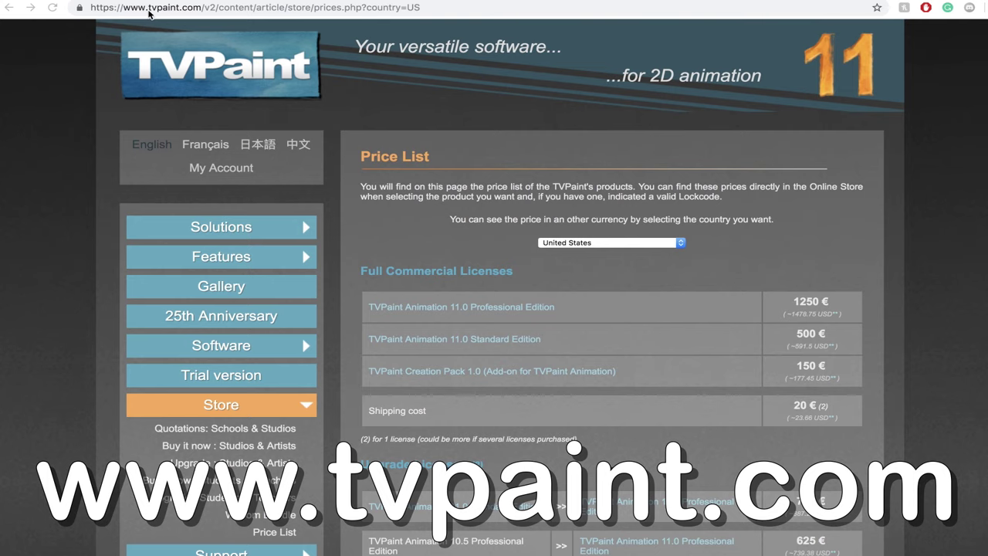
scroll(397, 109, "down", 5)
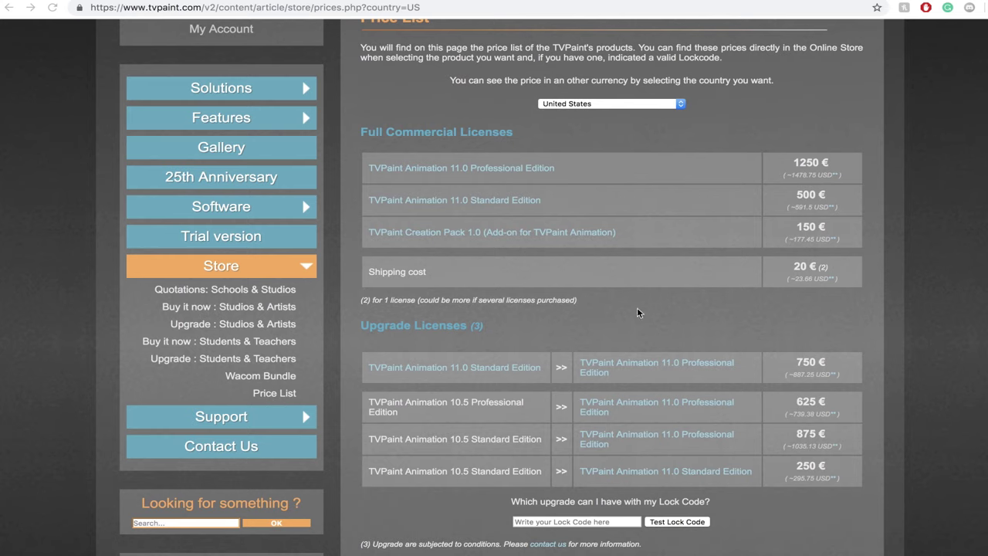
scroll(676, 223, "up", 2)
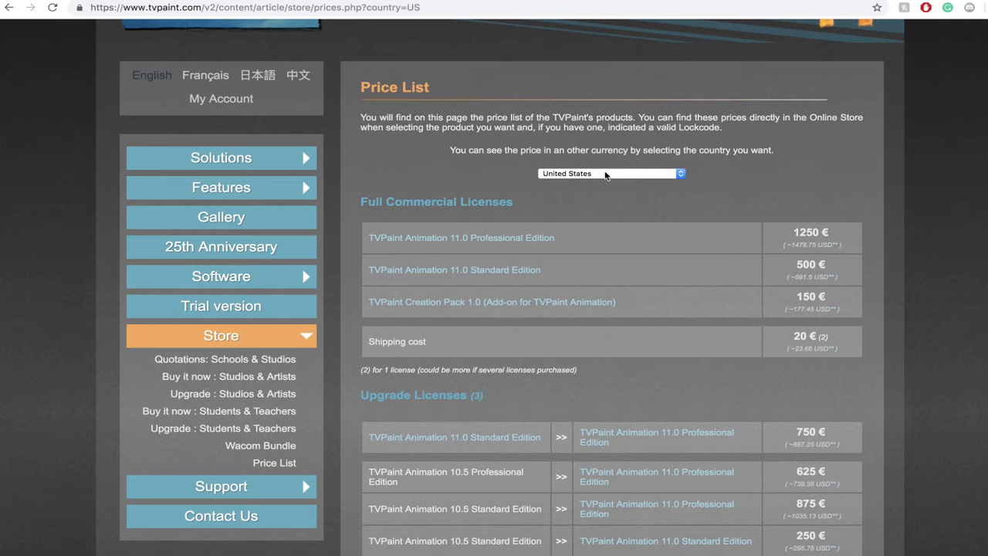
left_click(607, 175)
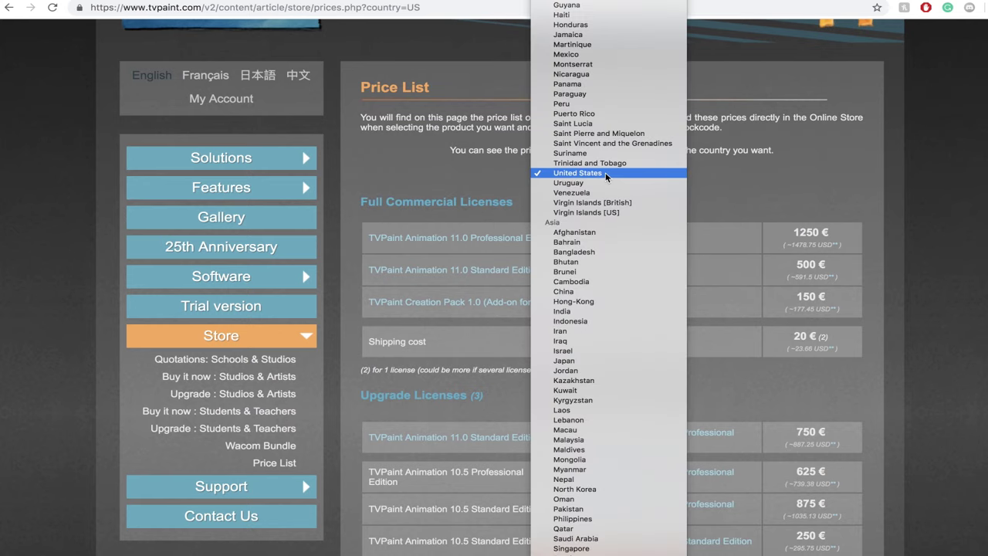
left_click(607, 176)
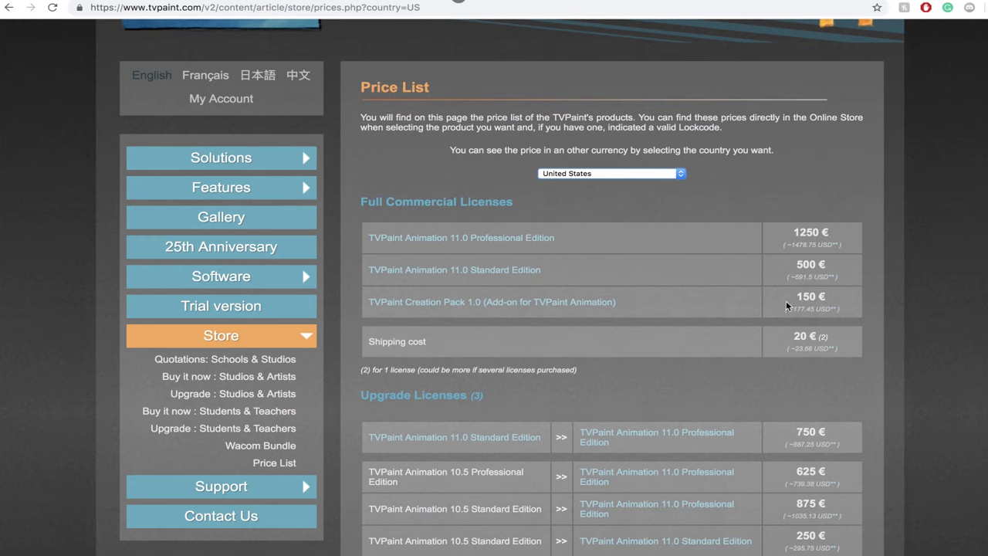
scroll(786, 303, "down", 3)
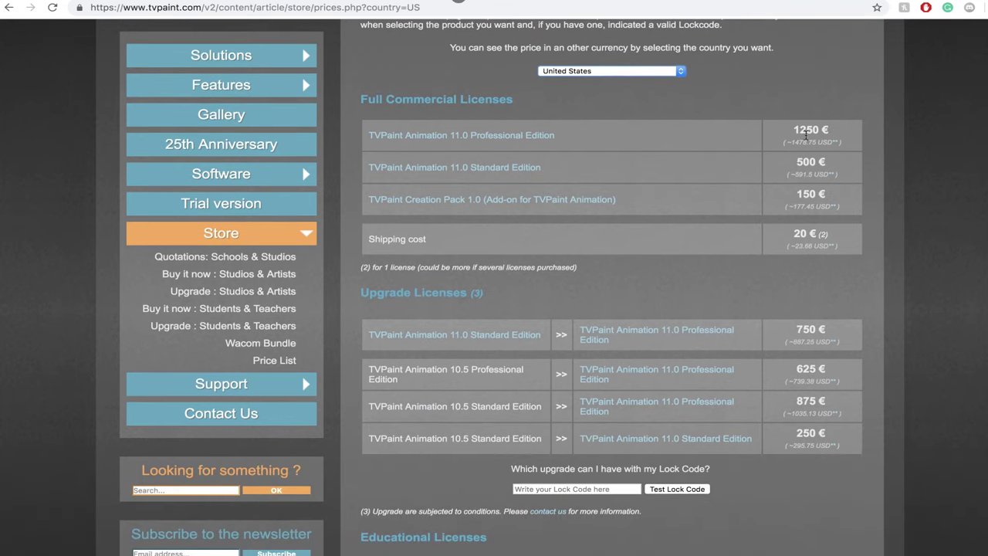
left_click_drag(797, 142, 816, 141)
Highlight the Full Commercial Licenses, Upgrade Licenses and Training headings on the pricing page
left_click_drag(381, 98, 476, 98)
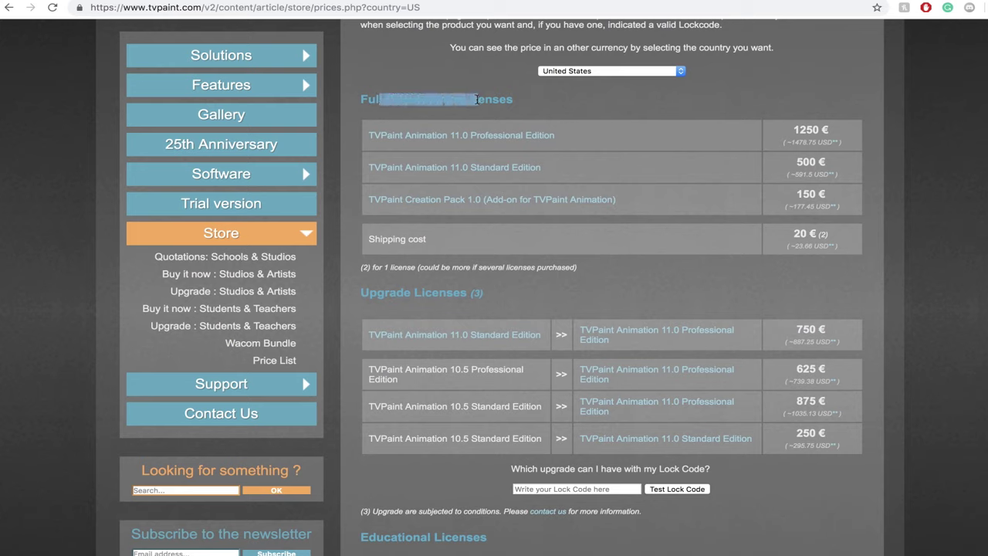
left_click(370, 293)
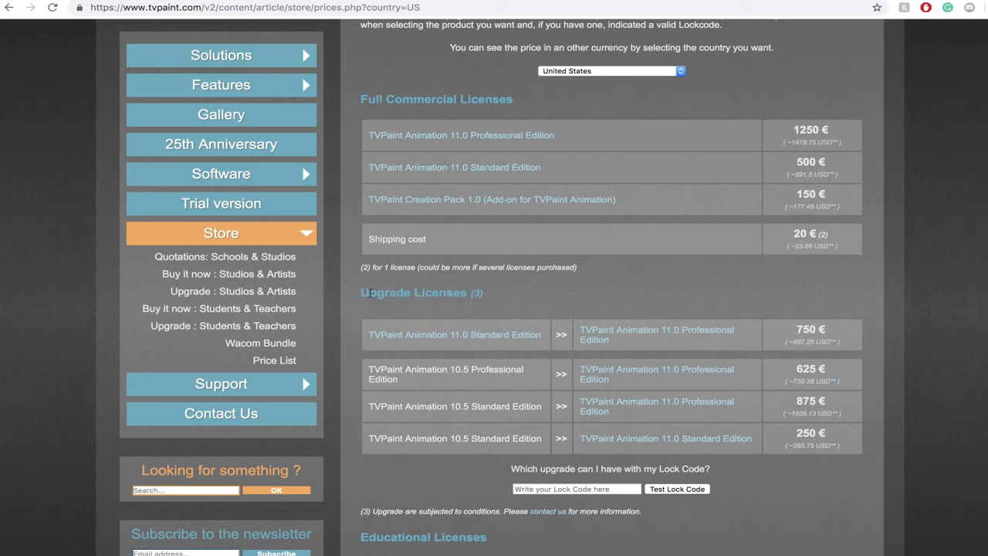
left_click_drag(370, 292, 452, 294)
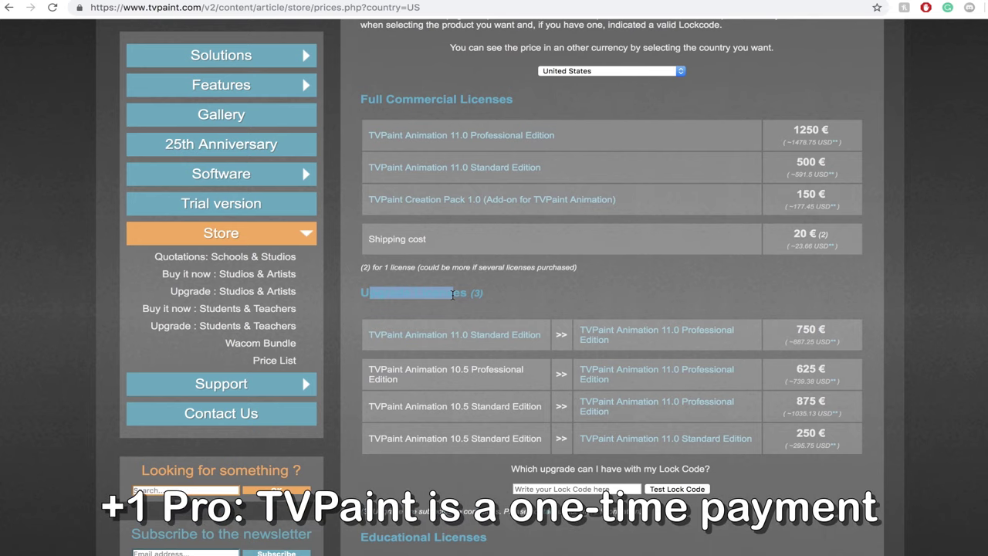
left_click(520, 300)
scroll(521, 300, "down", 3)
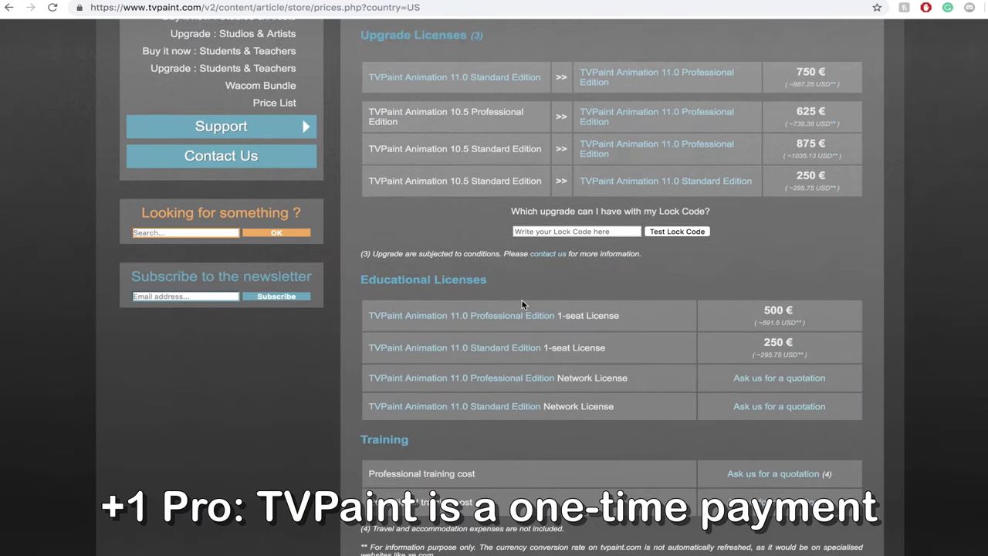
left_click_drag(393, 276, 455, 279)
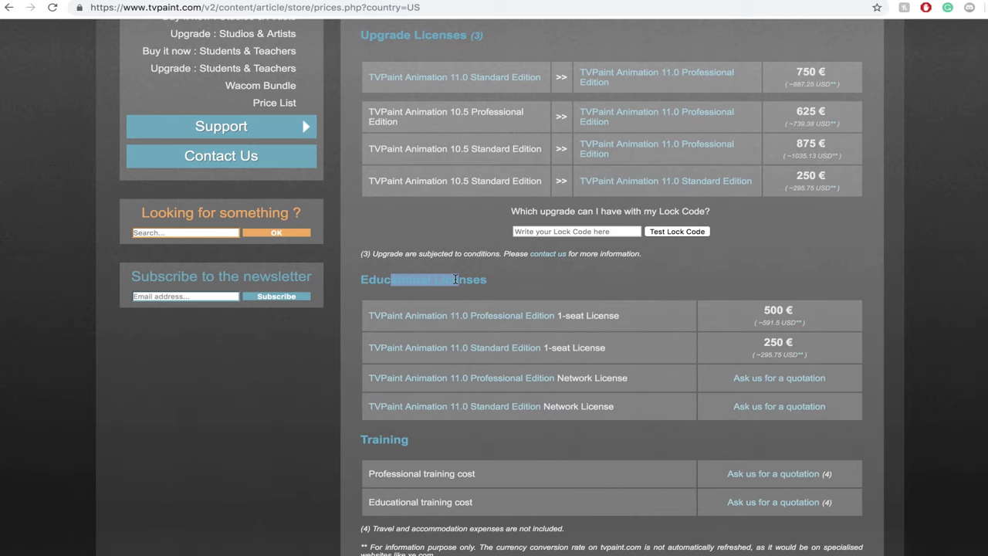
scroll(456, 279, "down", 1)
scroll(455, 279, "down", 1)
left_click_drag(366, 336, 383, 336)
left_click(462, 339)
Scroll through the install-and-register guide down to the Register the software section
scroll(462, 340, "up", 5)
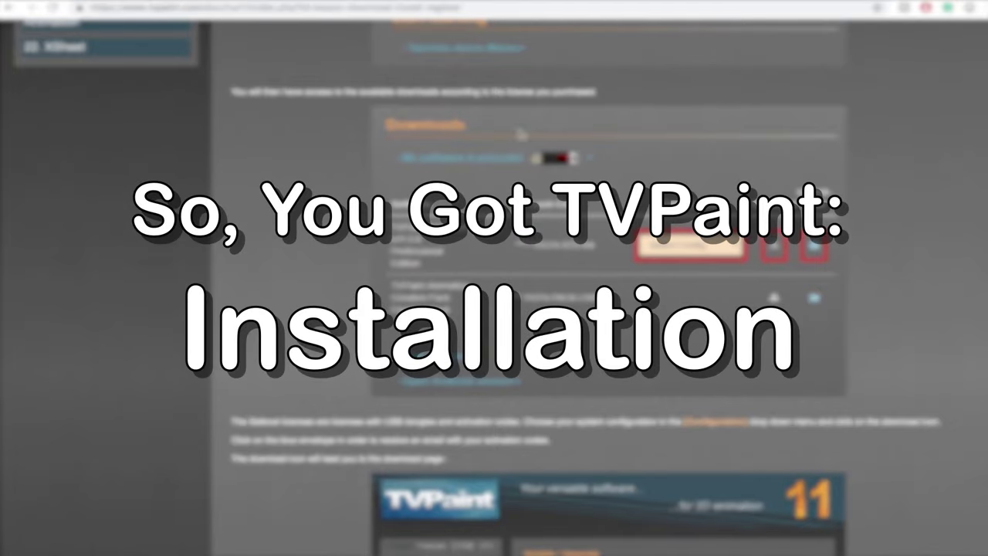
scroll(520, 134, "up", 10)
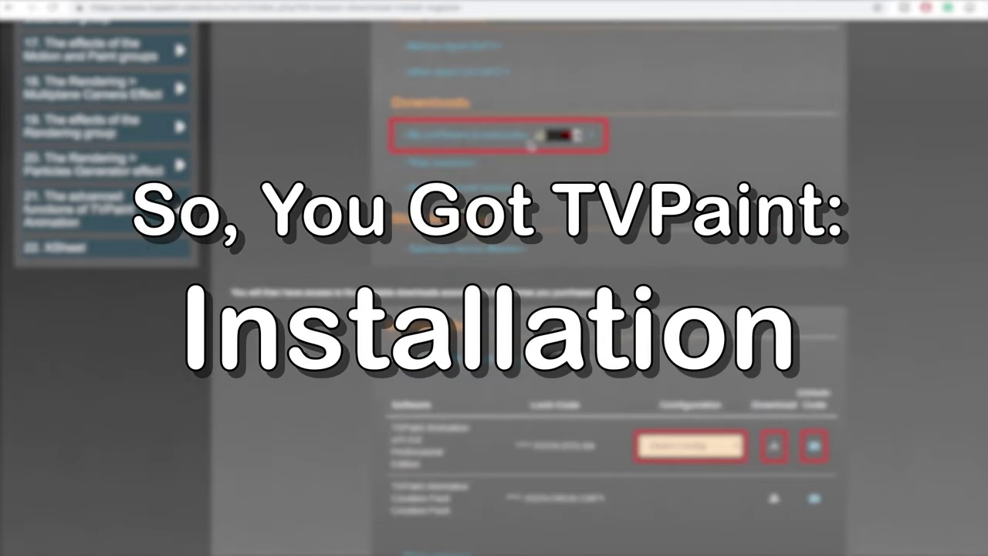
scroll(528, 146, "up", 5)
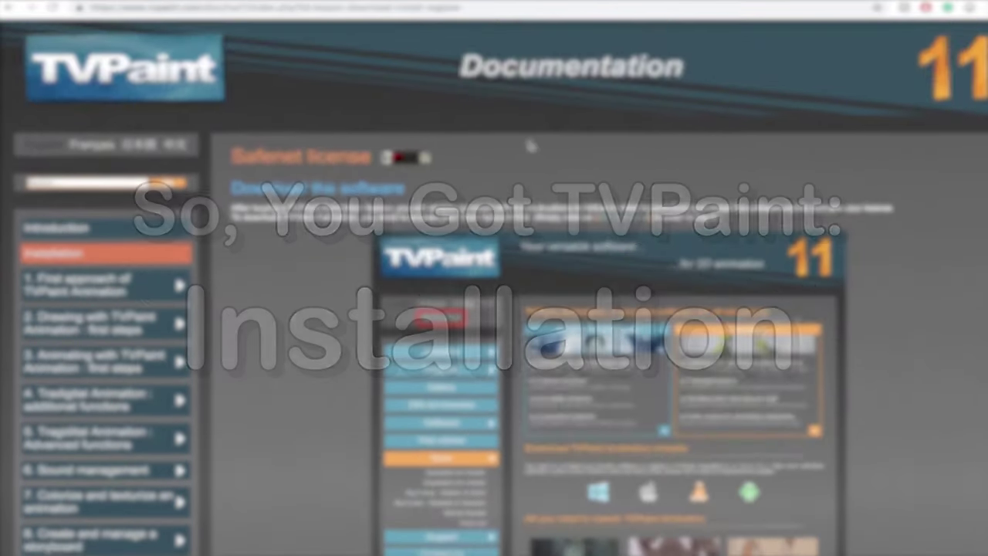
scroll(531, 148, "down", 1)
scroll(531, 146, "down", 2)
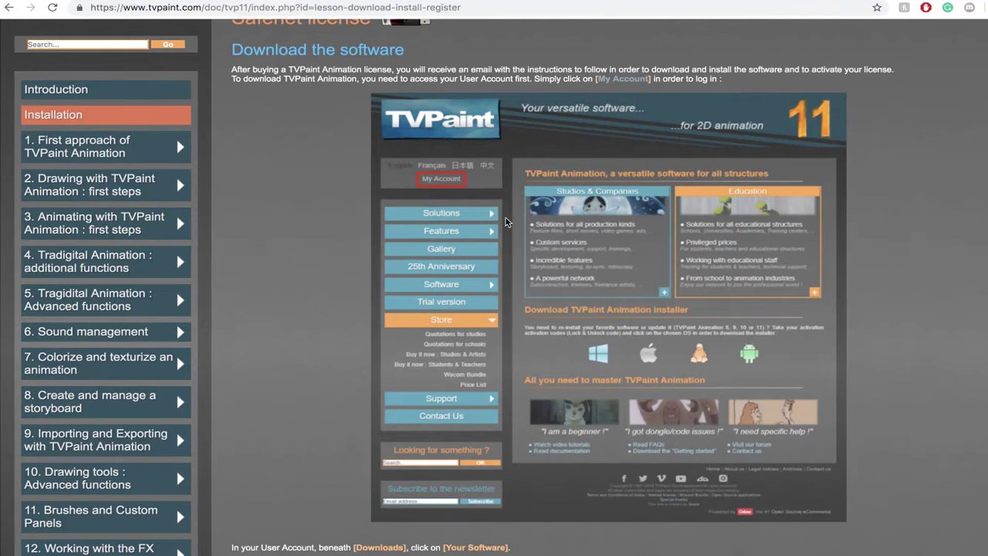
scroll(436, 182, "down", 5)
scroll(436, 182, "down", 1)
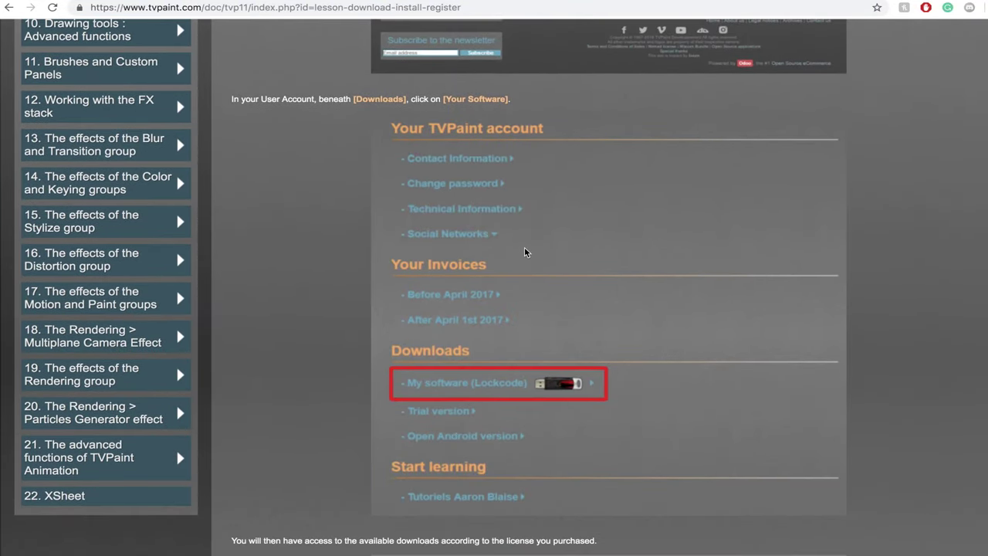
scroll(529, 378, "down", 2)
scroll(530, 276, "down", 6)
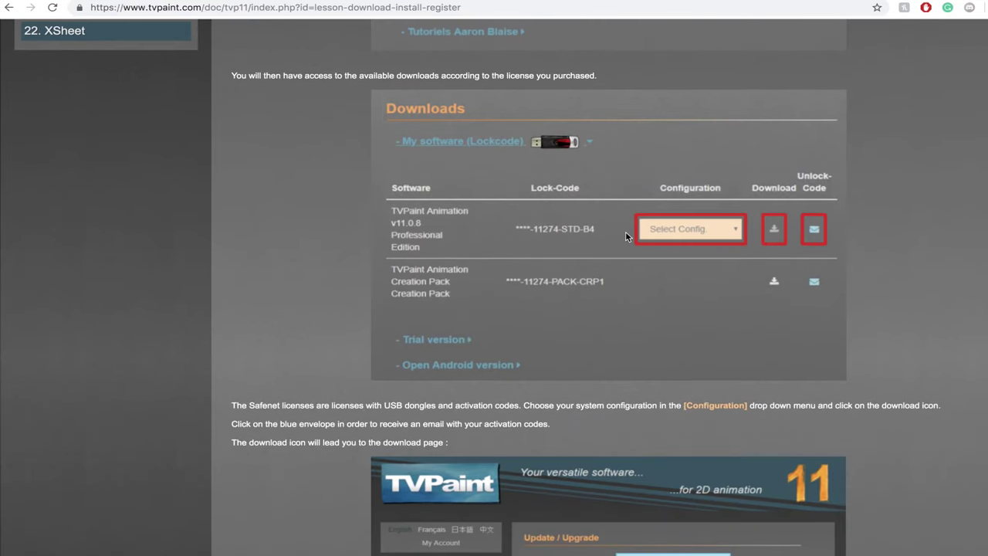
scroll(626, 233, "down", 4)
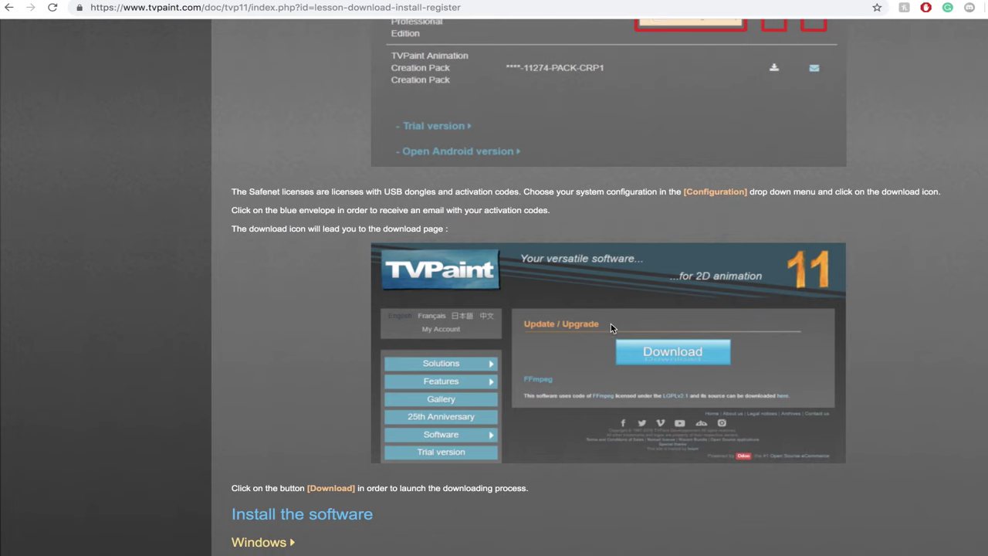
scroll(610, 322, "down", 9)
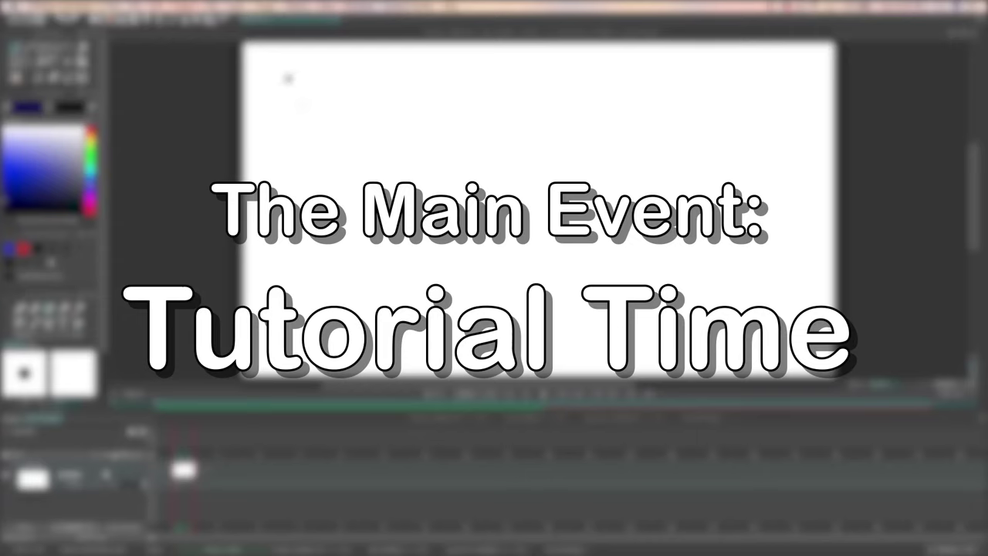
Create a new 1920×1080 project at 24 fps from File > New Project
left_click(135, 7)
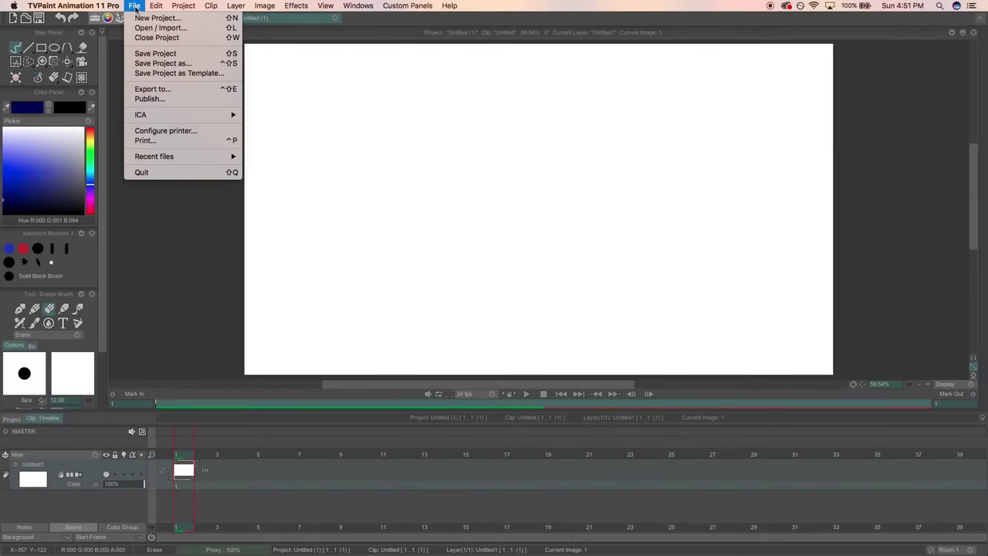
left_click(146, 17)
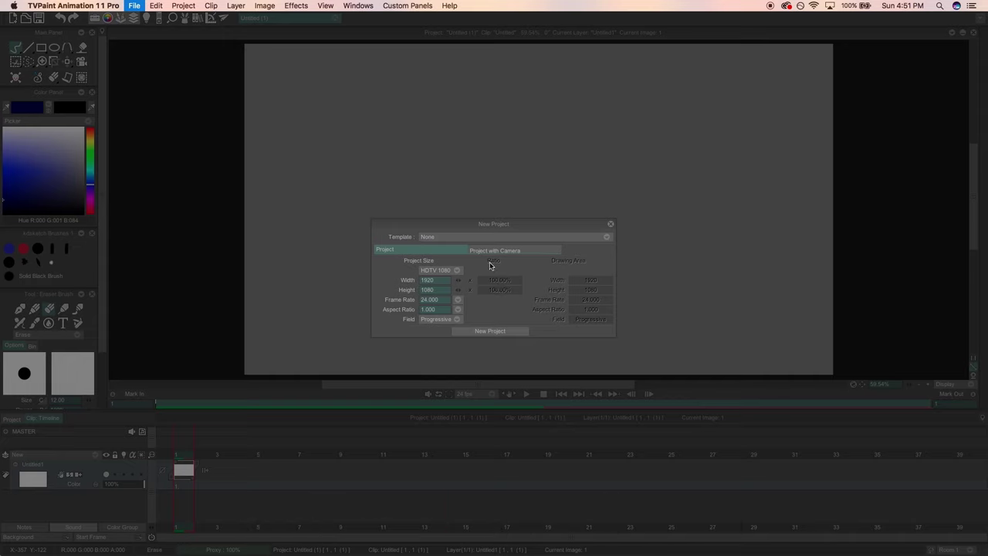
left_click(459, 302)
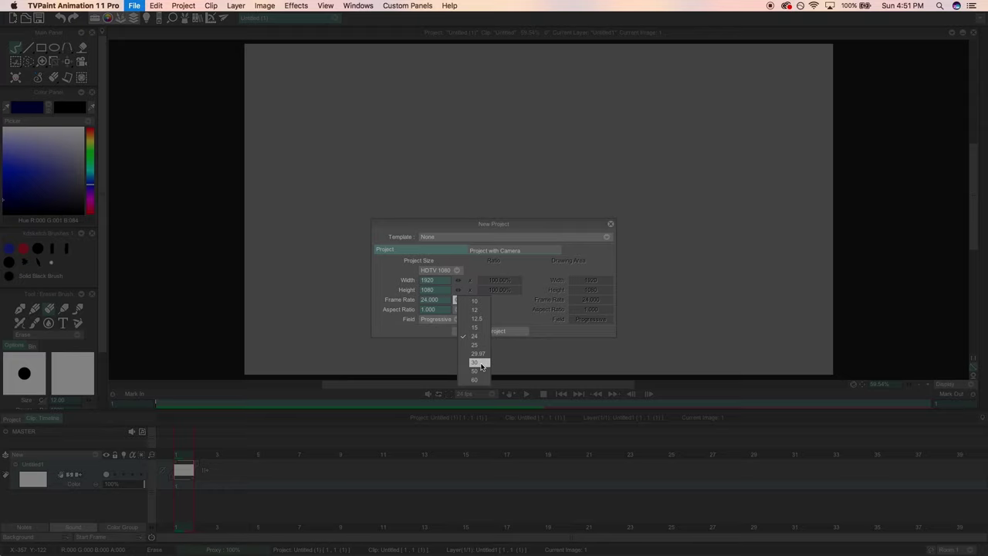
left_click(477, 336)
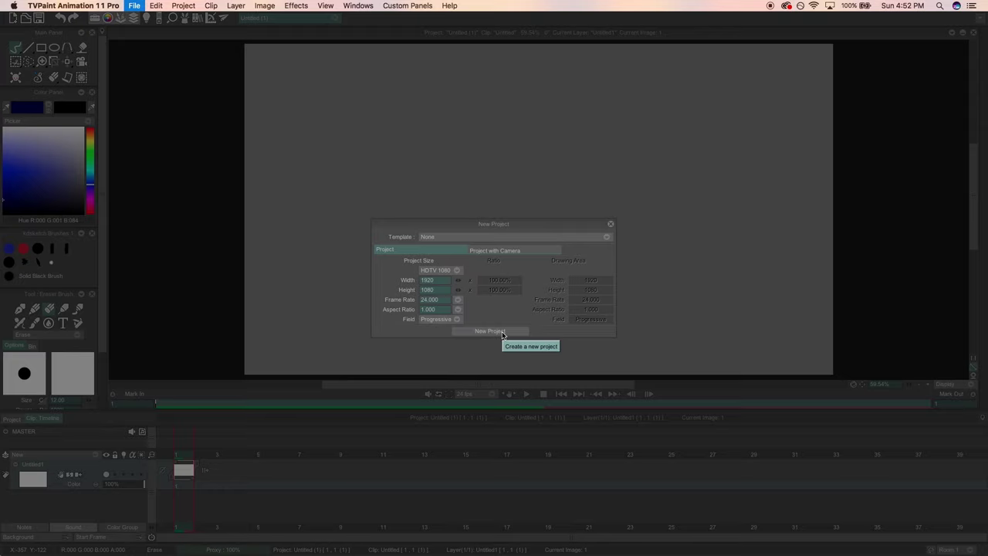
left_click(501, 332)
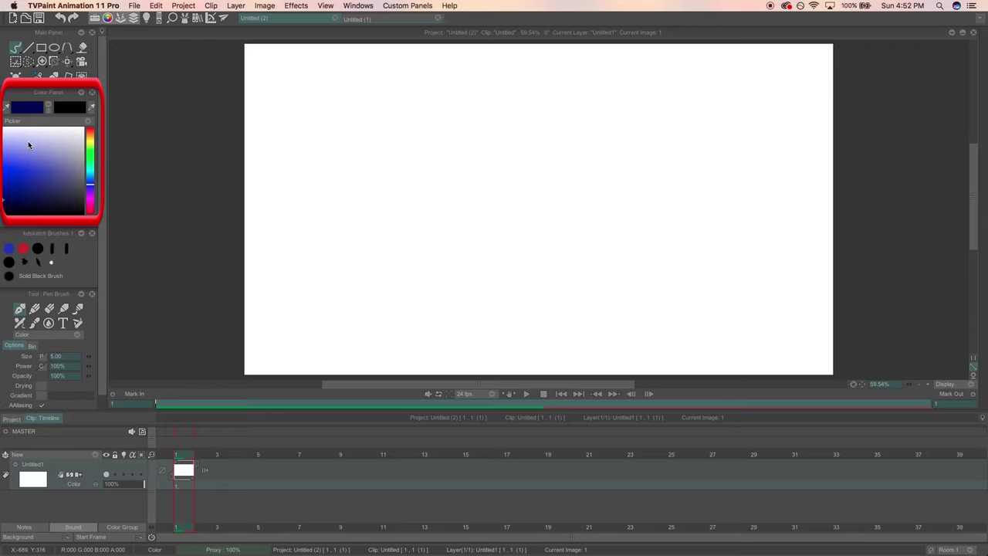
Pick pale lavender (R 182, G 183, B 228), then cycle the colour panel views back to the HSV picker
mouse_move(29, 143)
left_mouse_down()
mouse_move(29, 177)
mouse_move(60, 147)
mouse_move(62, 129)
mouse_move(14, 173)
mouse_move(45, 144)
left_mouse_up()
left_click(88, 121)
left_click(116, 127)
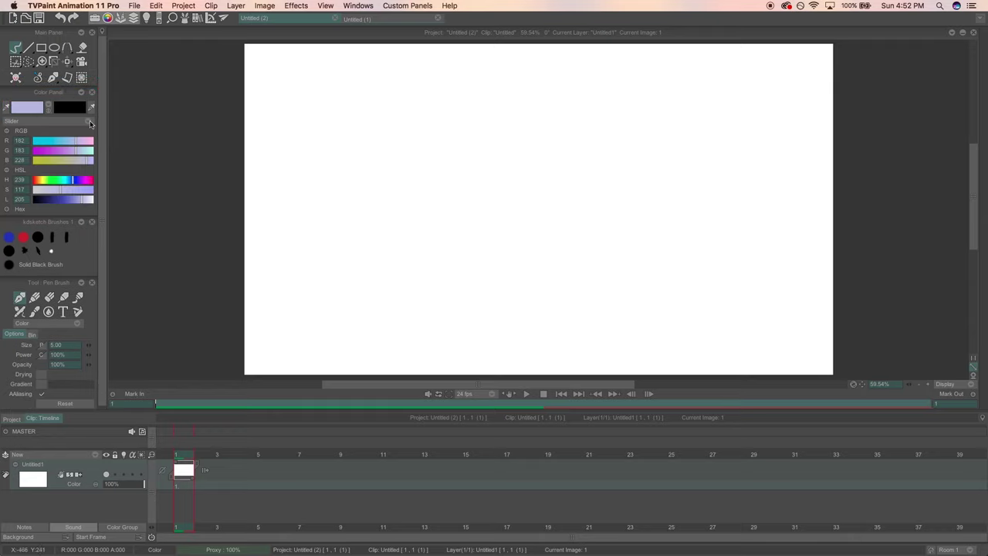
left_click(88, 120)
left_click(132, 126)
left_click(88, 121)
left_click(124, 154)
left_click(88, 120)
left_click(116, 145)
left_click(88, 120)
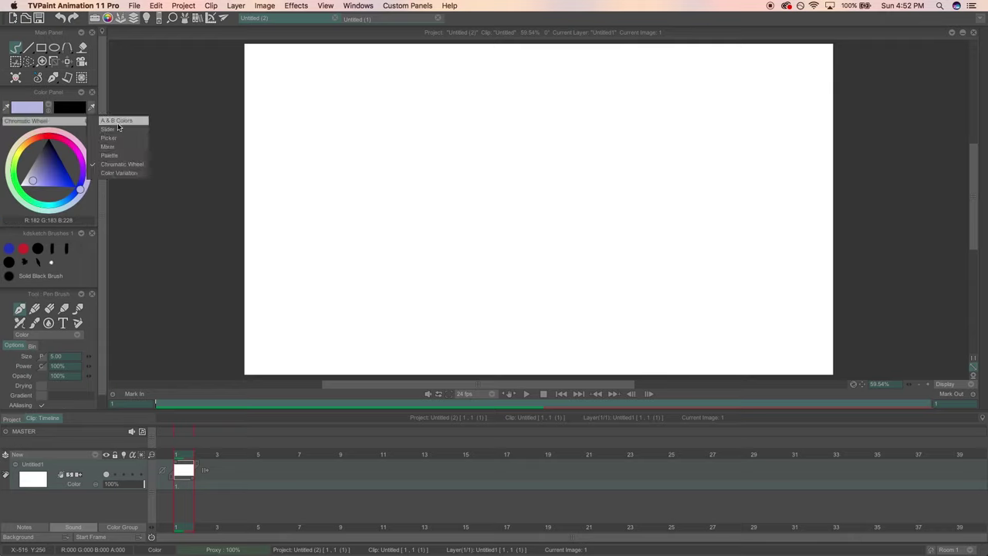
left_click(136, 128)
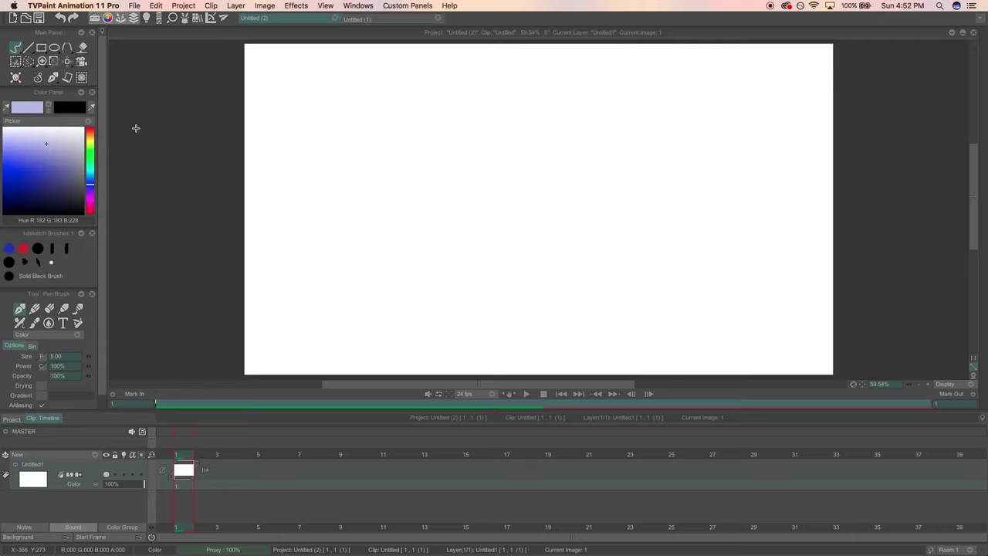
left_click(16, 48)
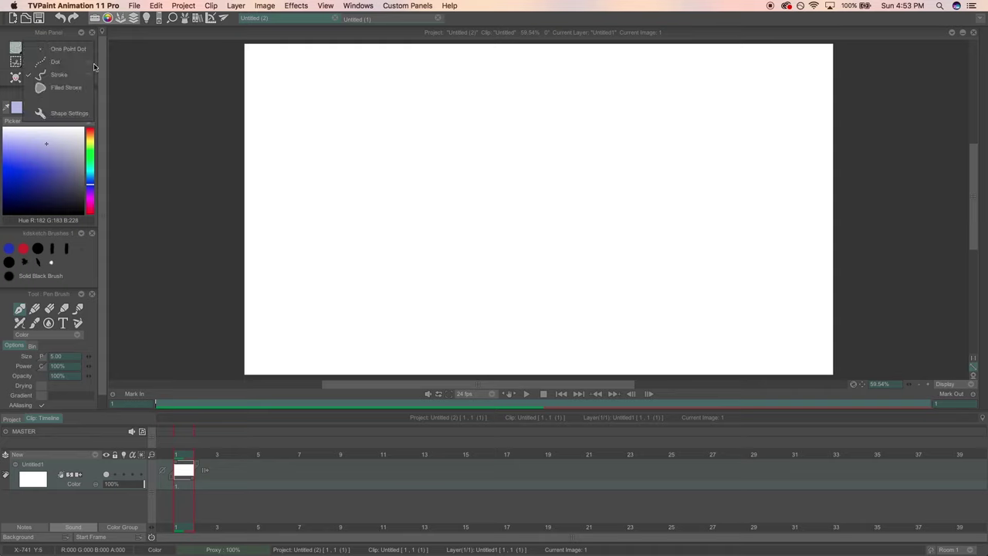
left_click(16, 51)
left_click(29, 48)
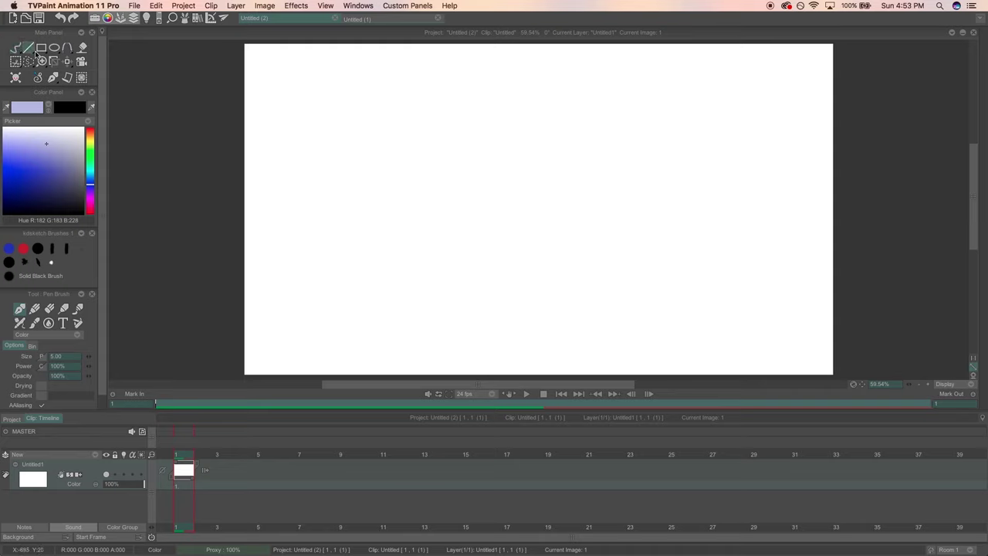
left_click(82, 48)
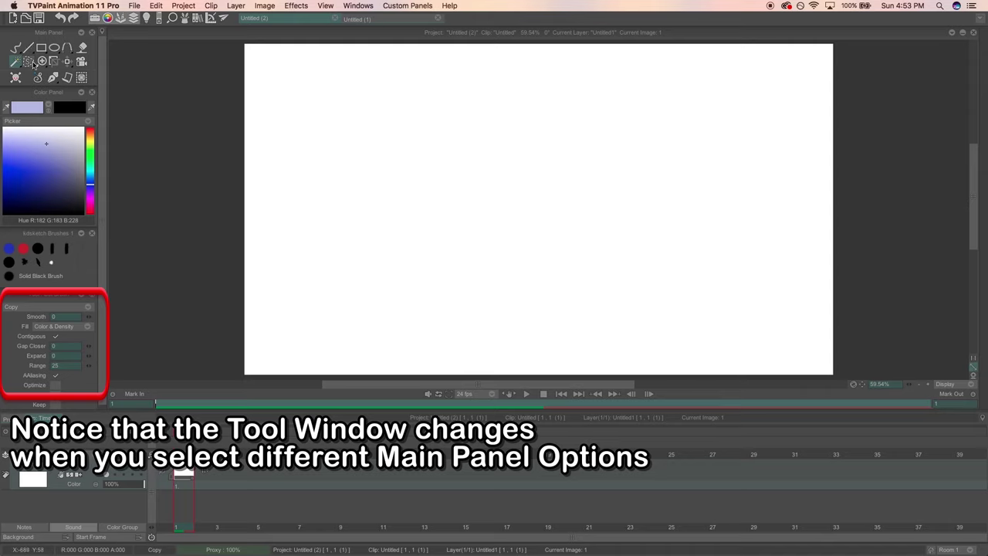
left_click(42, 61)
left_click(54, 61)
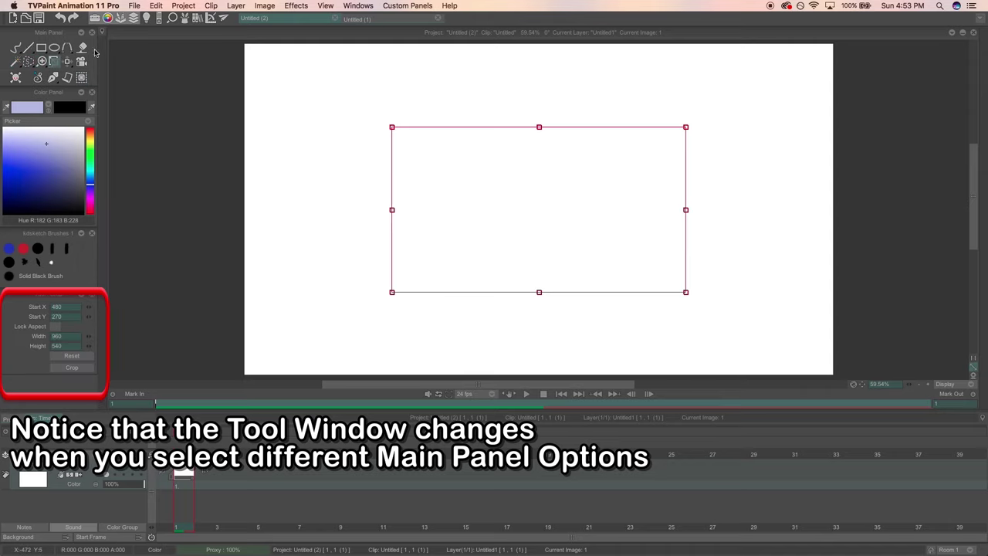
left_click(16, 47)
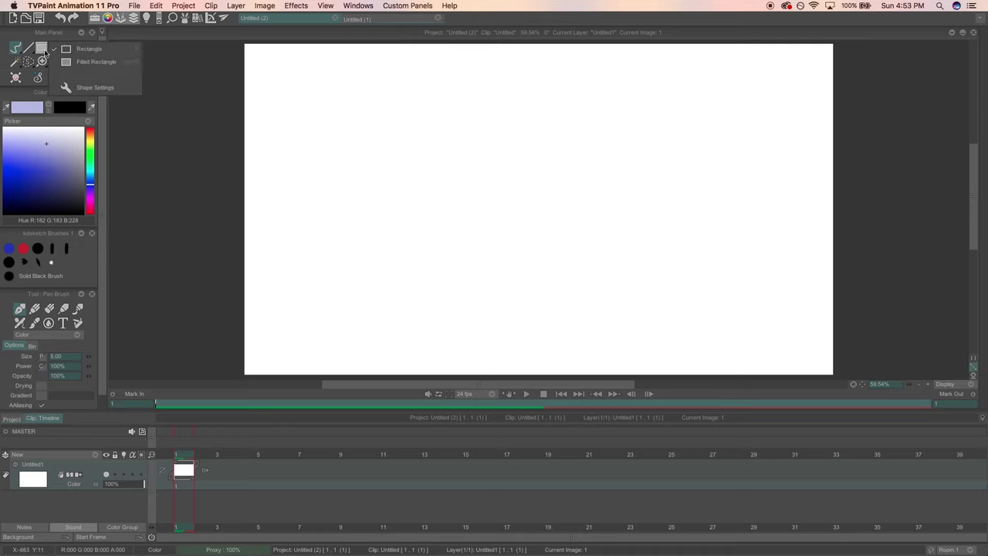
left_click(60, 48)
right_click(61, 48)
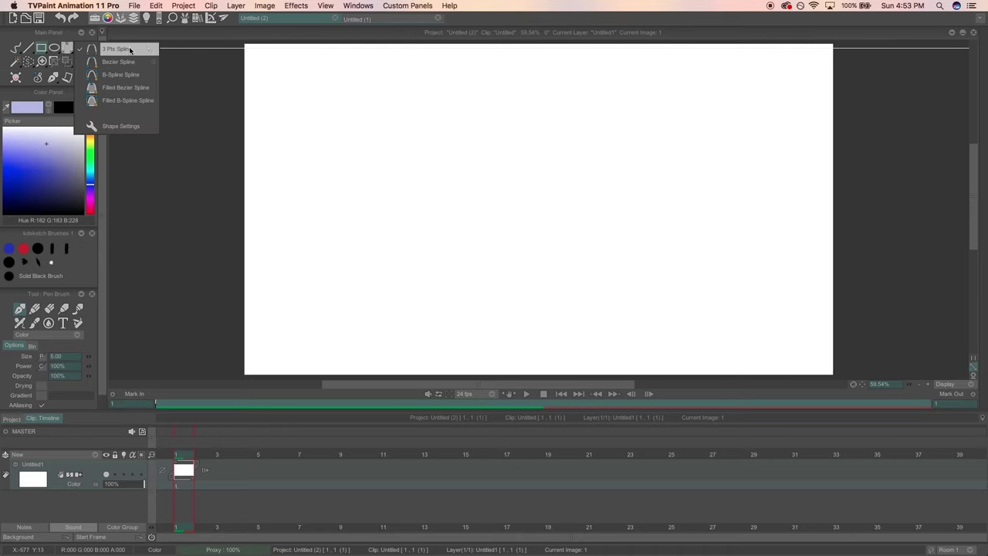
left_click(125, 46)
left_click(67, 47)
left_click(98, 89)
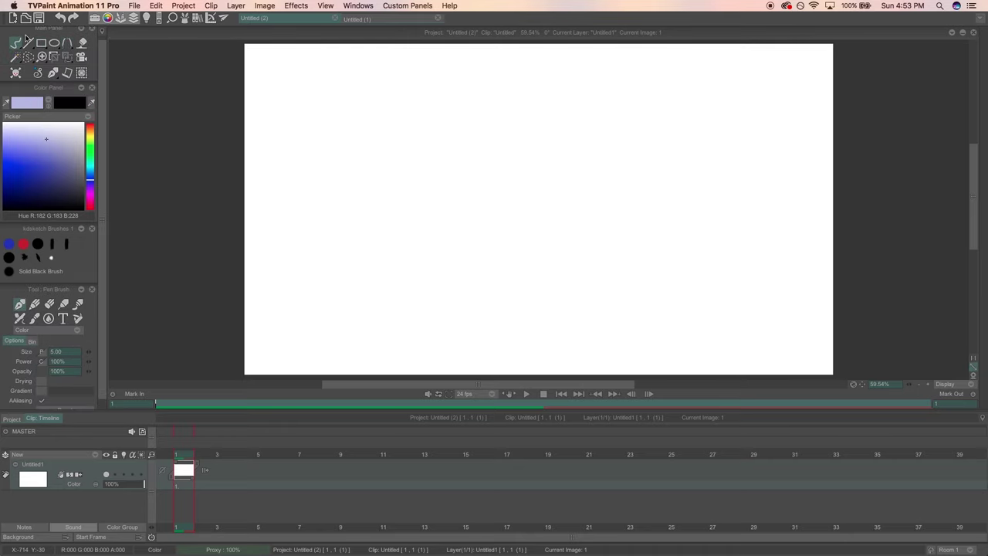
Try the Pencil, Eraser and Custom brushes, then settle on Pen Brush with antialiasing on
scroll(103, 329, "down", 1)
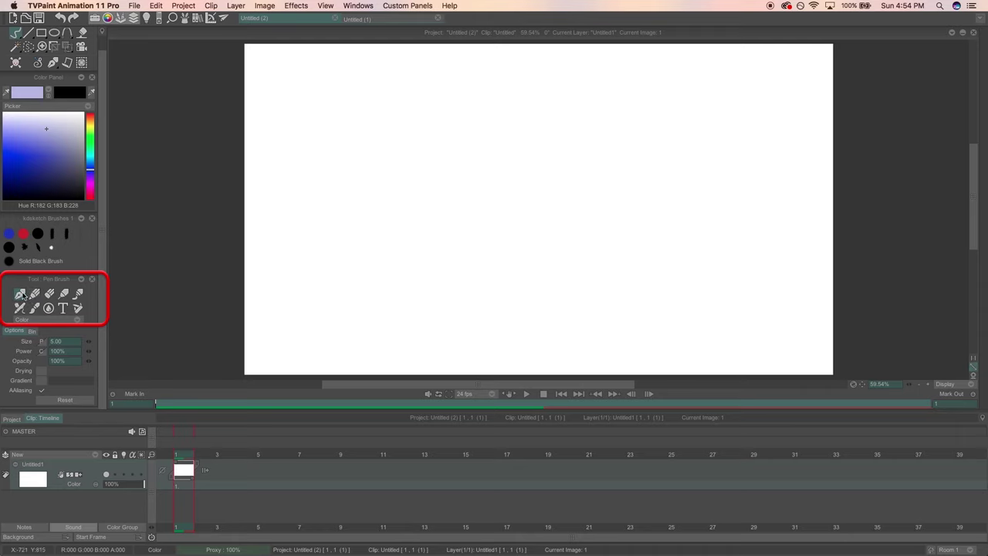
left_click(34, 294)
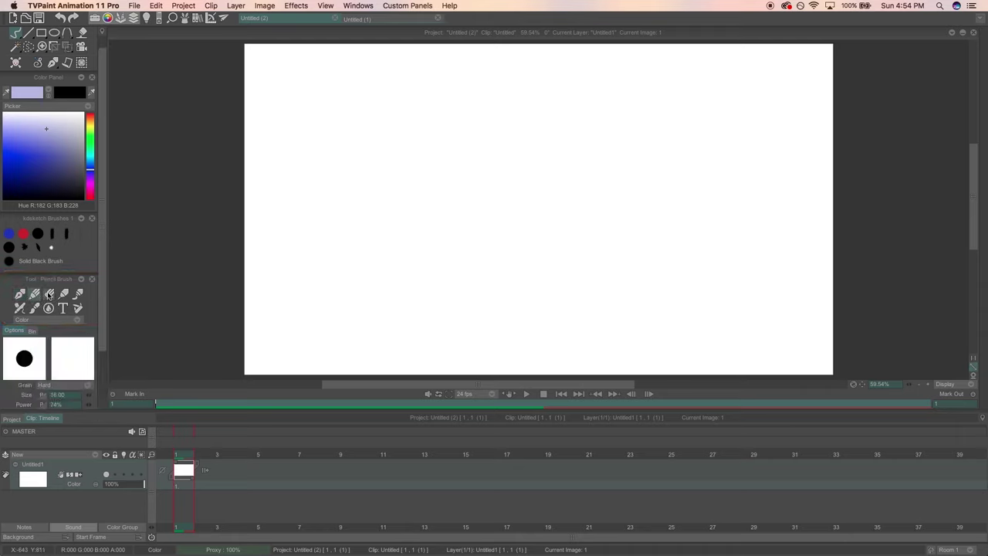
left_click(48, 307)
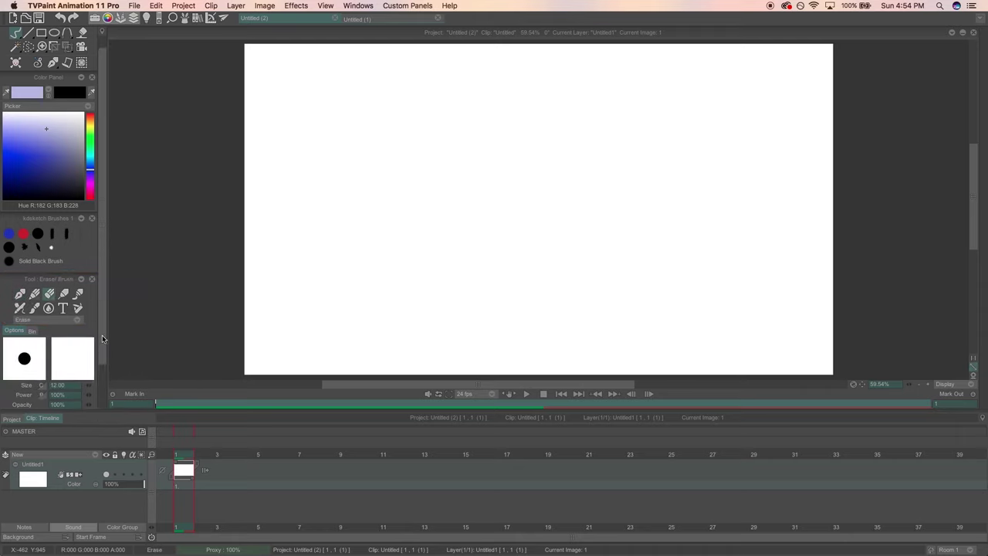
scroll(96, 340, "down", 3)
left_click(23, 240)
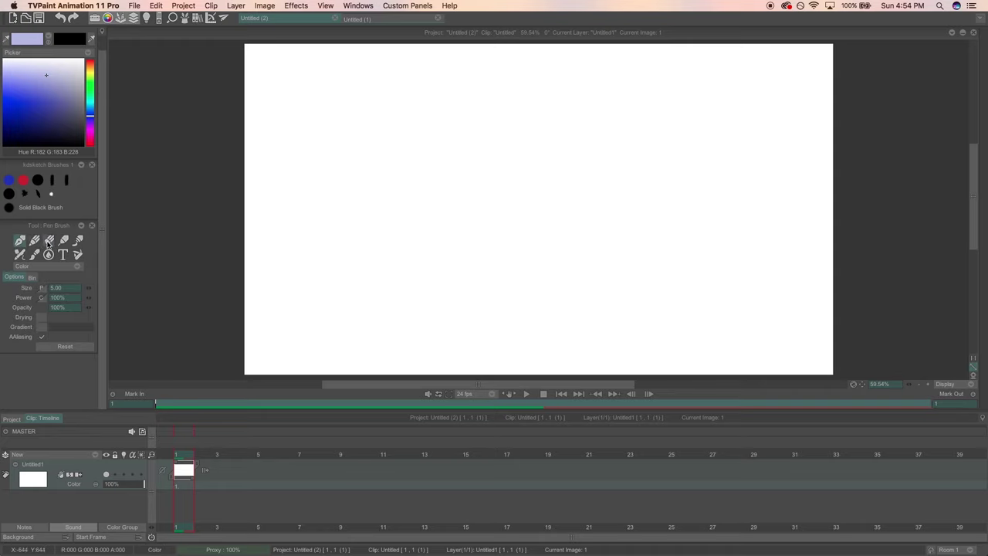
left_click(78, 257)
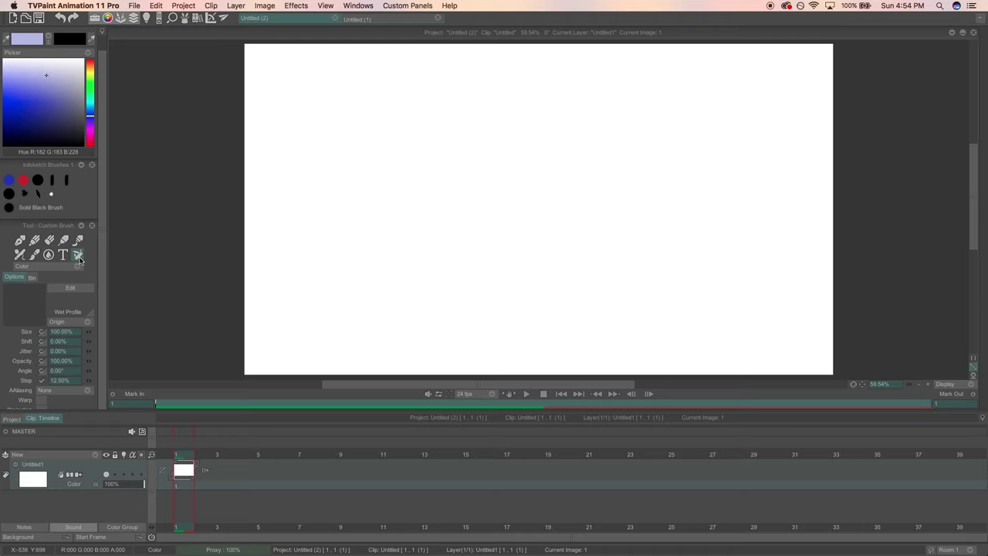
left_click(23, 240)
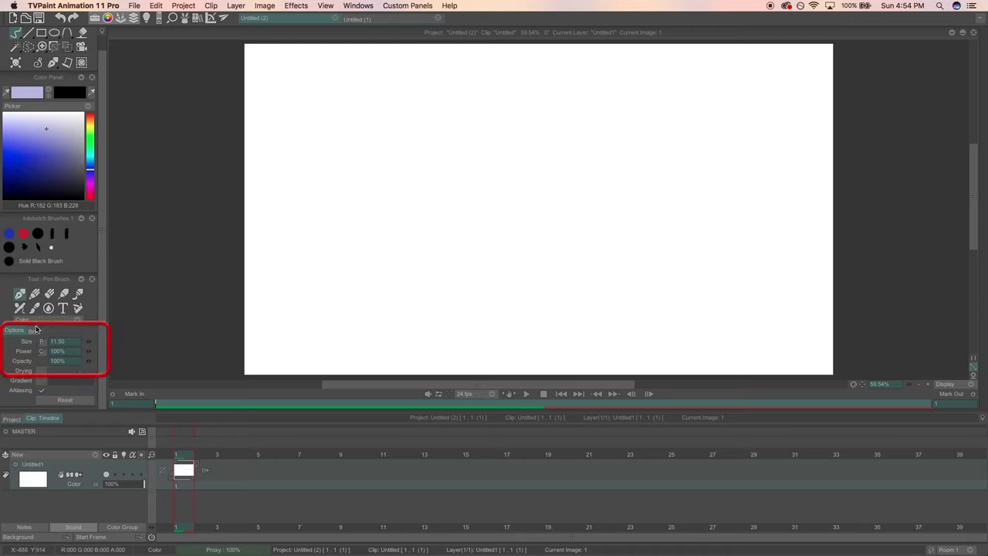
left_click(41, 388)
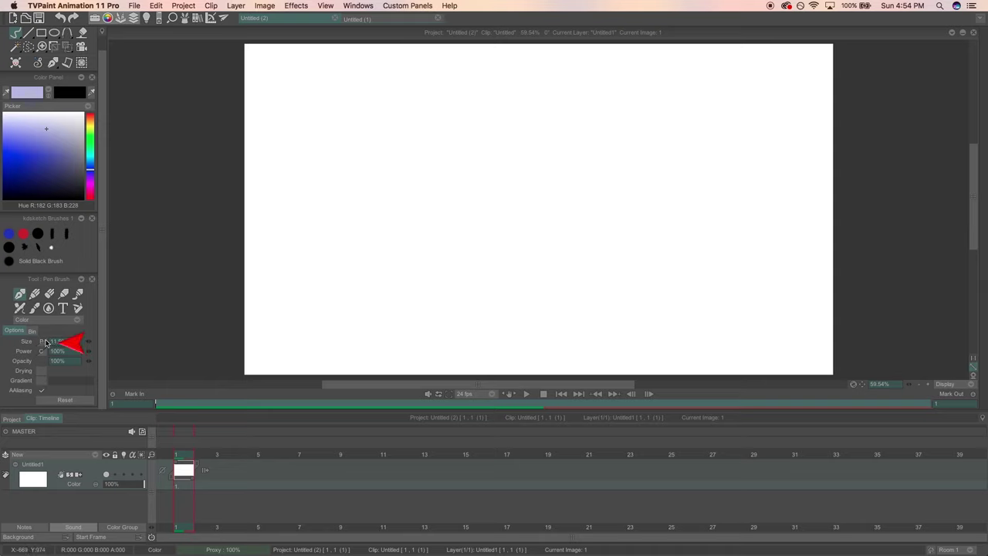
Set Pen Brush size dynamics to Pressure and power to Constant, then draw a test stroke
left_click(45, 341)
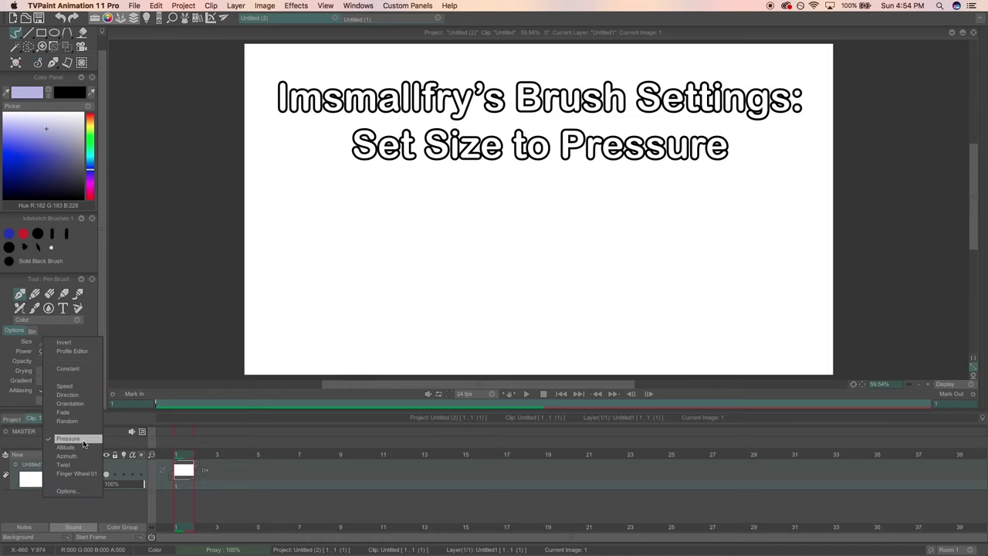
left_click(84, 444)
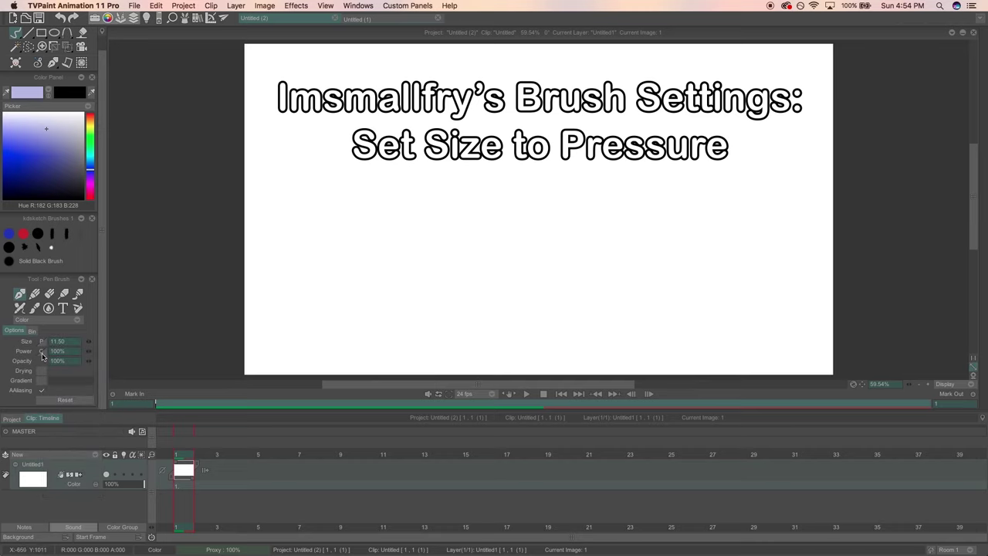
left_click(43, 342)
left_click(94, 377)
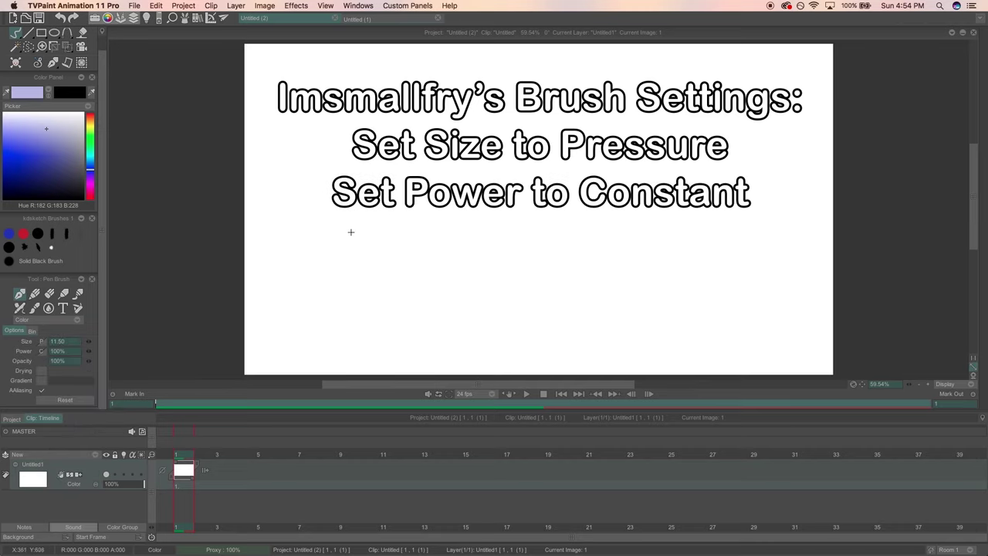
mouse_move(351, 232)
left_mouse_down()
mouse_move(439, 247)
mouse_move(609, 196)
mouse_move(692, 301)
mouse_move(720, 215)
left_mouse_up()
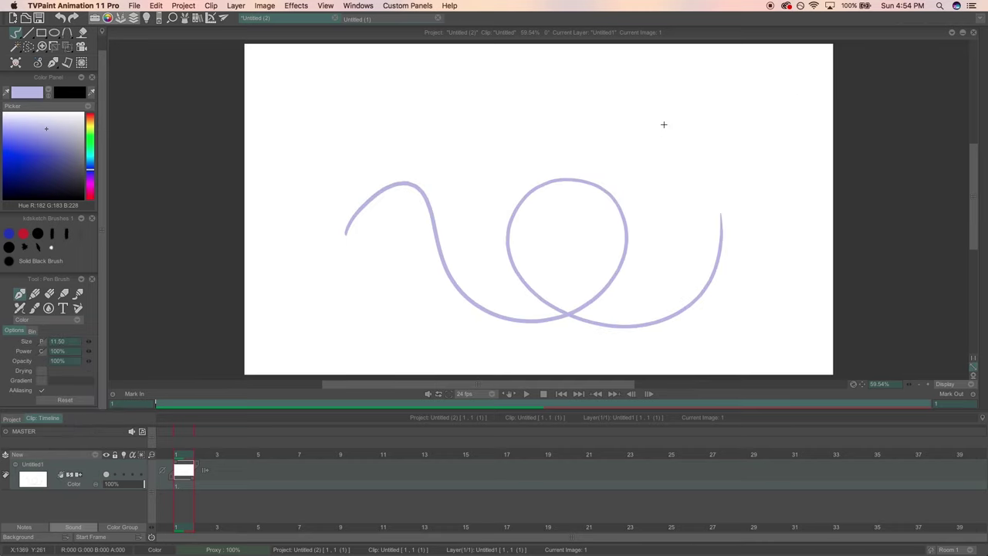
left_click_drag(617, 468, 178, 472)
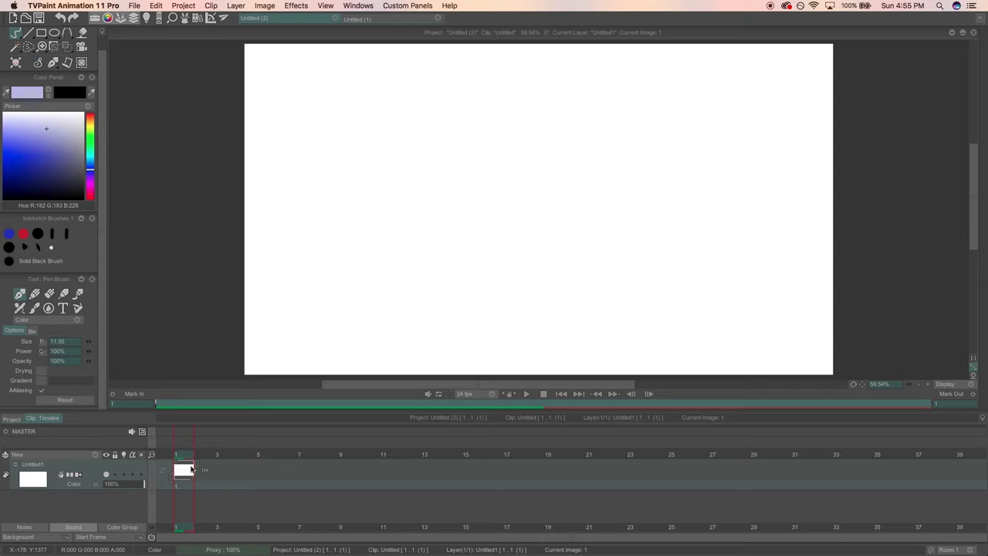
Toggle the layer's visibility off and on, then draw a black circle in the canvas centre
left_click(105, 475)
left_click(105, 474)
left_click_drag(468, 139, 485, 133)
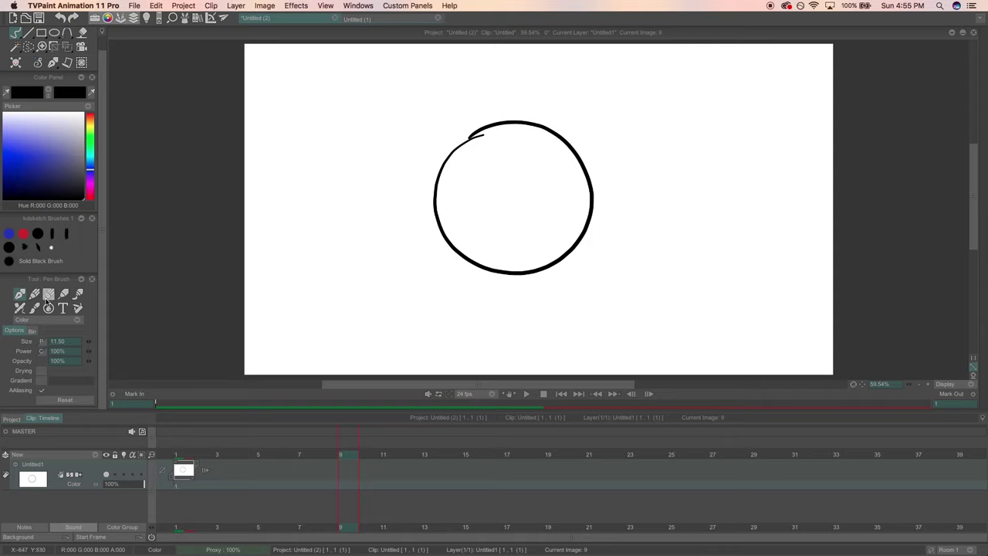
Erase the circle's top-left overlap on frame 9 and part of its upper-left arc on frame 1
left_click(49, 293)
mouse_move(458, 139)
left_mouse_down()
mouse_move(483, 133)
mouse_move(506, 122)
left_mouse_up()
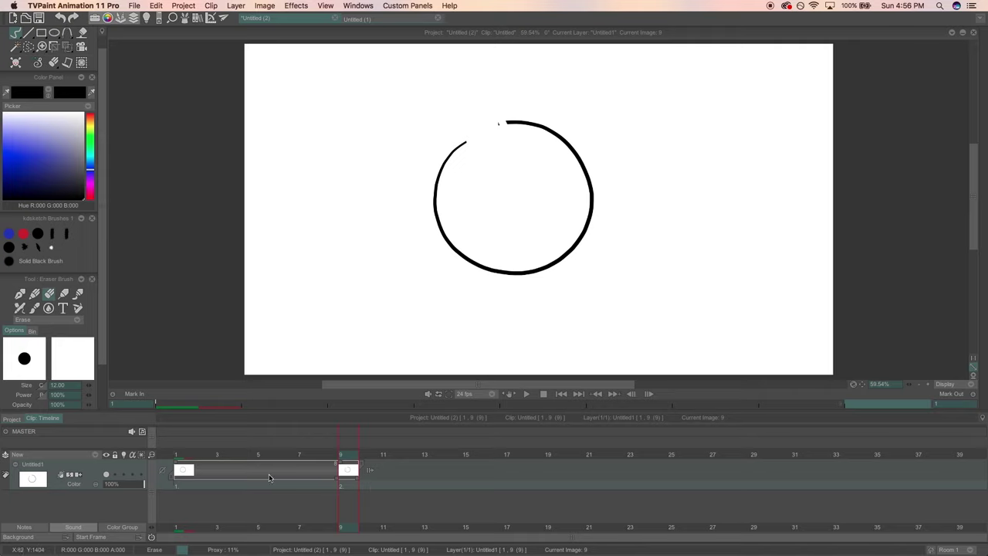
left_click(178, 455)
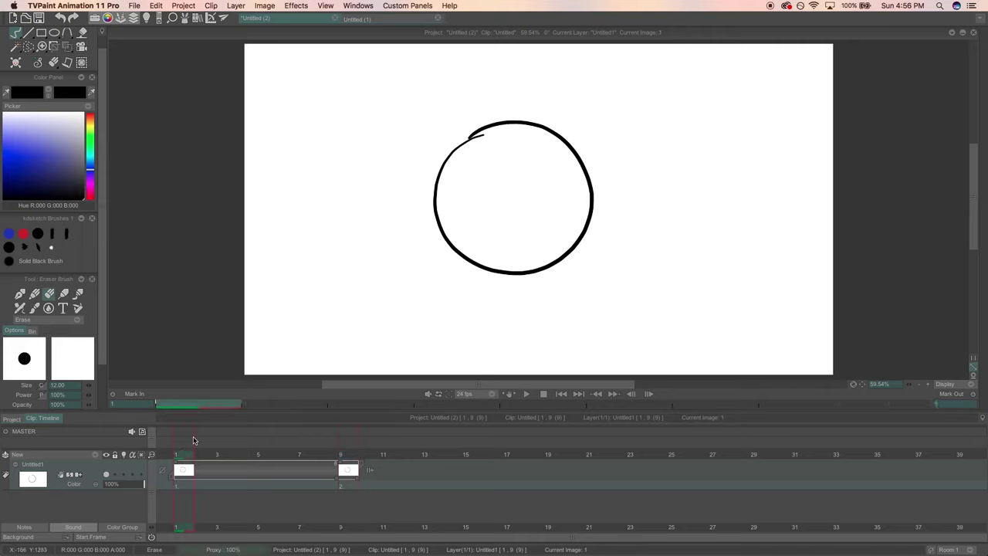
left_click_drag(483, 130, 446, 227)
Clear frame 9, then delete and restore the circle on frames 1 and 5 with Ctrl+Z
left_click_drag(232, 454, 341, 455)
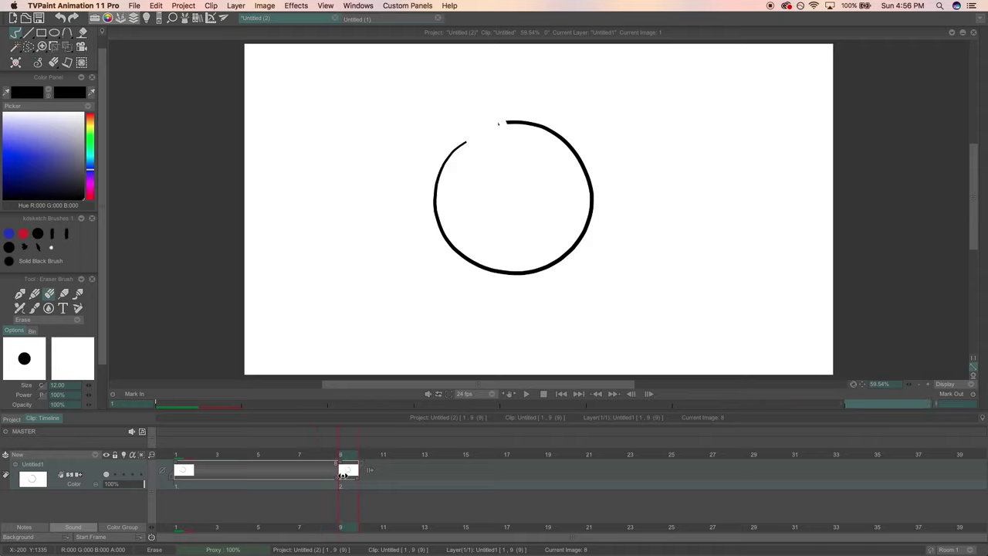
key("Delete")
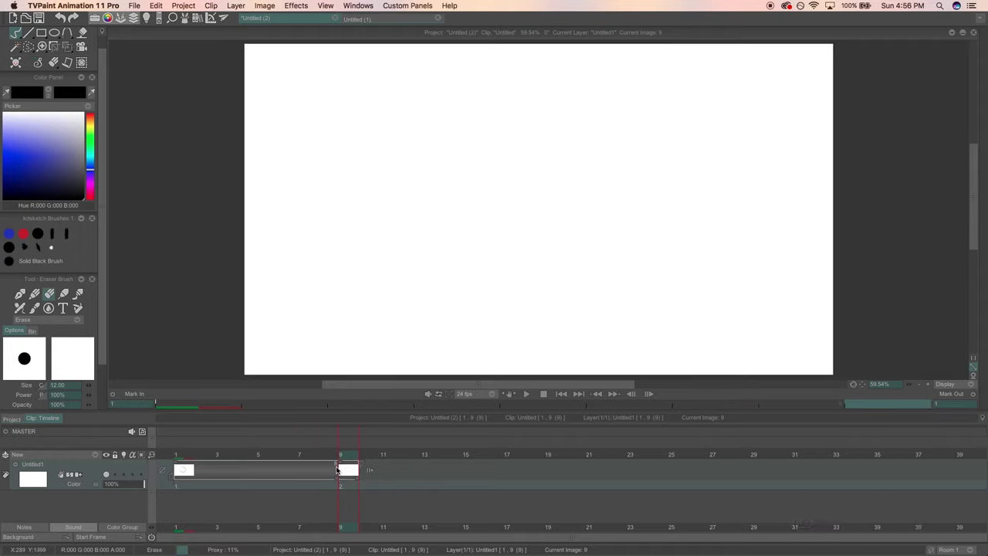
left_click(182, 453)
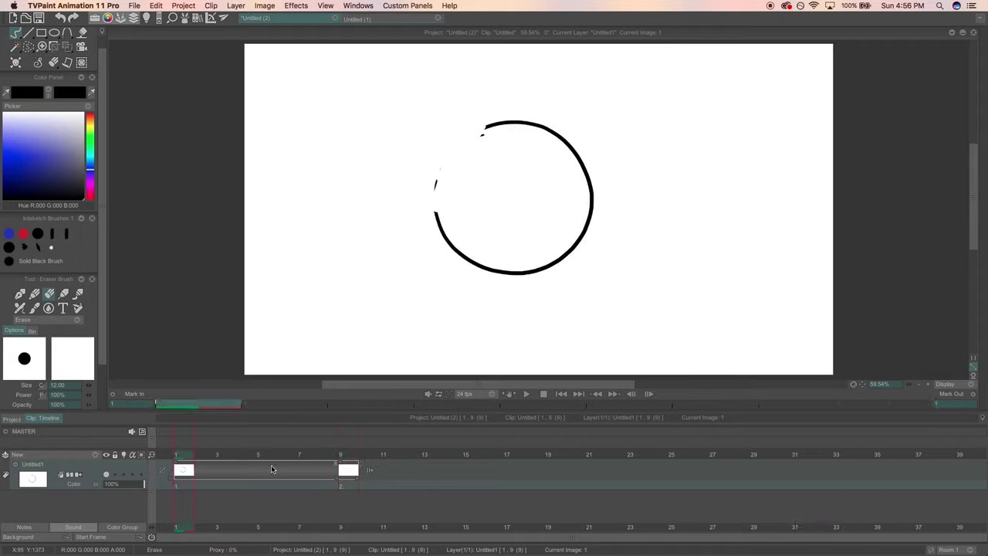
key("Delete")
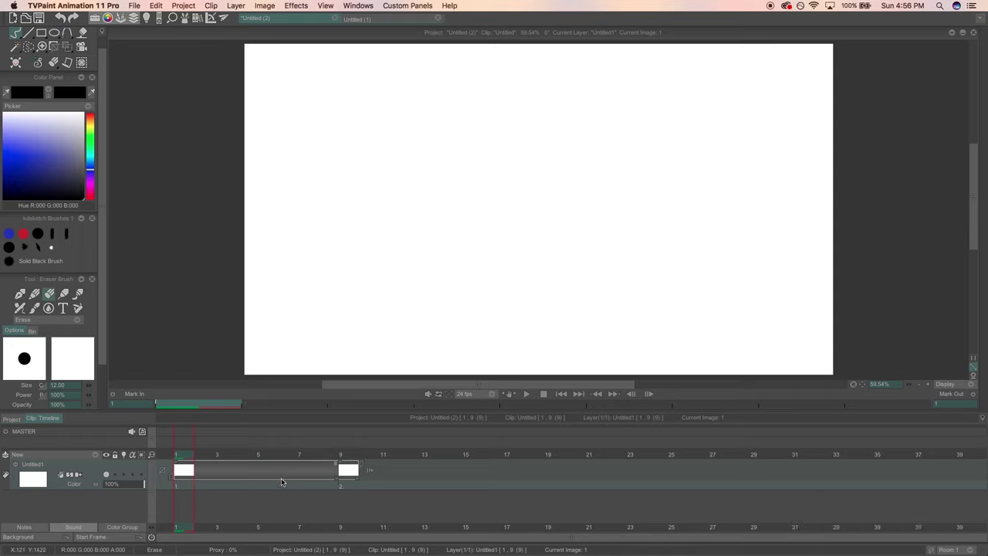
key("ctrl+z")
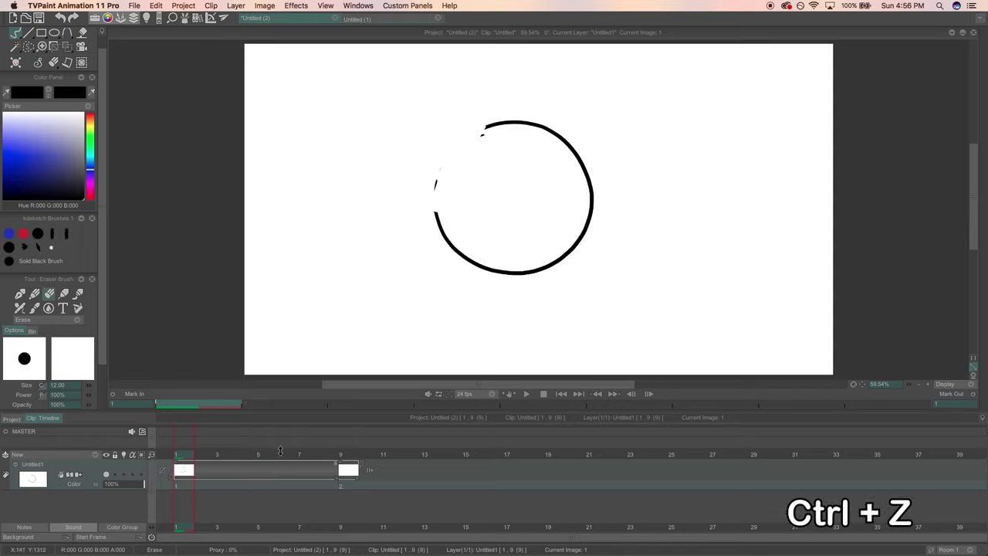
left_click(279, 456)
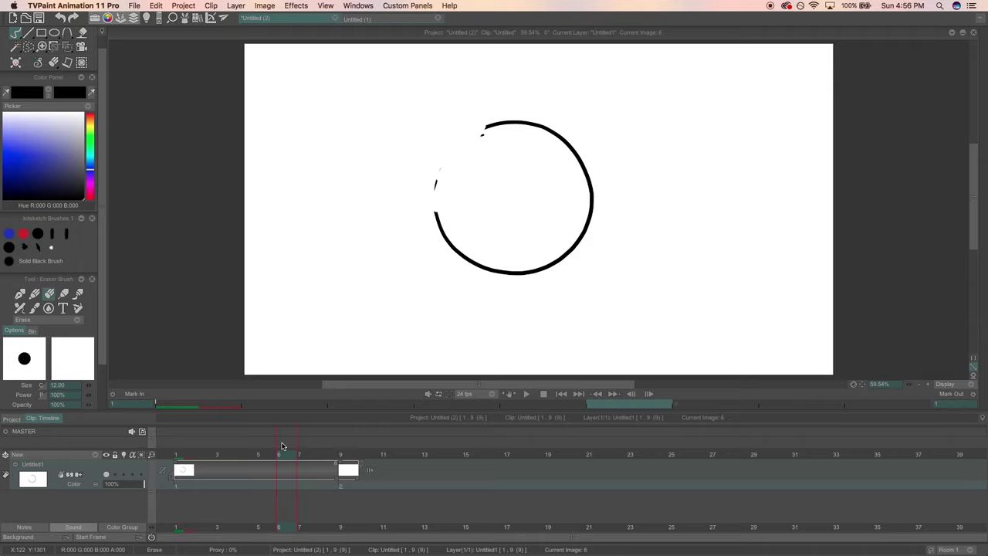
key("Delete")
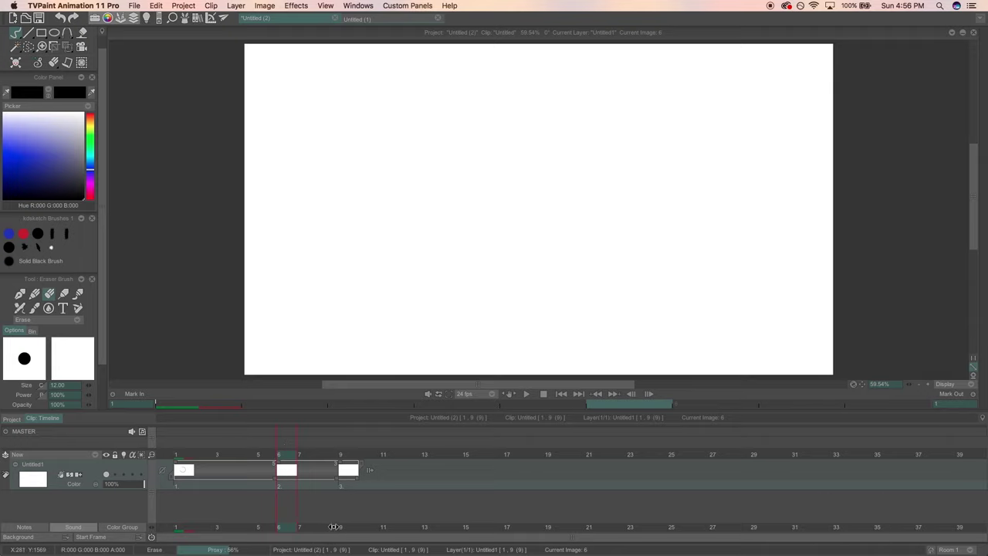
key("ctrl+z")
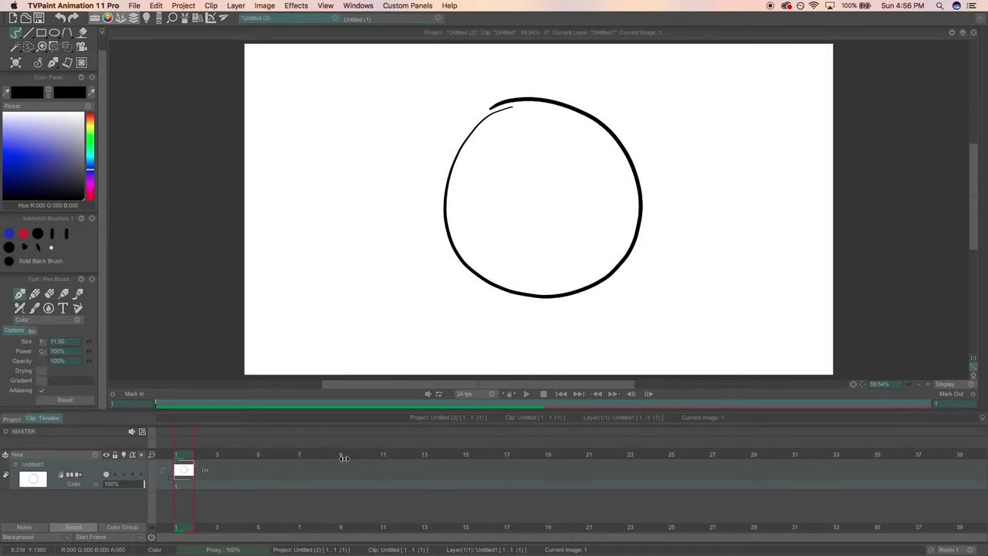
Drag the frame-1 circle cel's end out to frame 10 in the timeline
left_click_drag(342, 457, 366, 457)
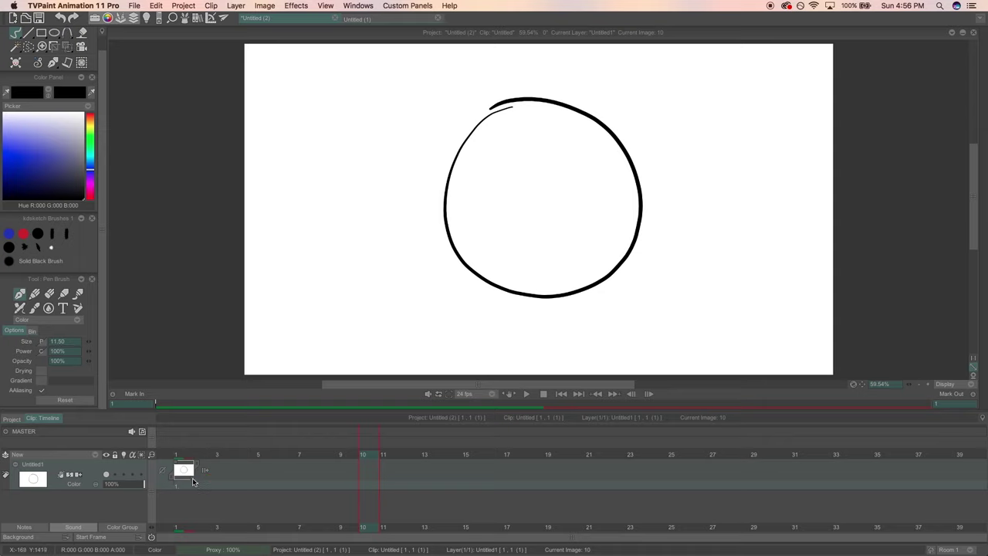
left_click_drag(196, 483, 376, 484)
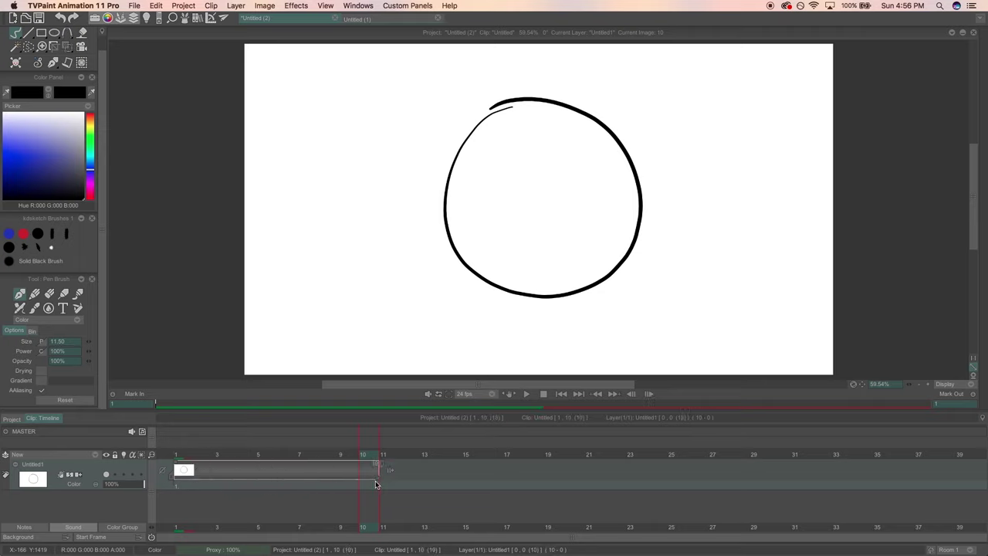
left_click(184, 468)
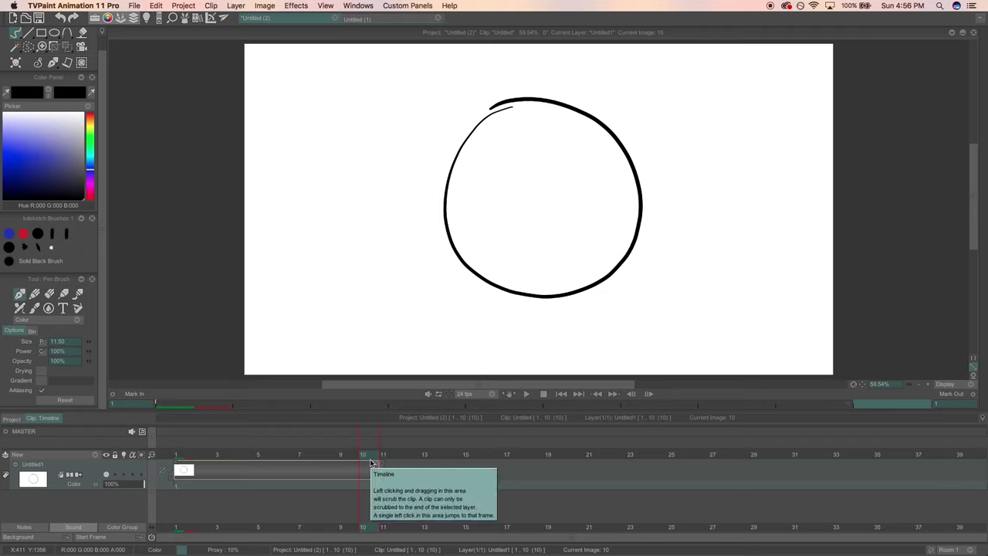
Clear the circle, handwrite 'Party puppy!' as a test, then delete it
key("Delete")
mouse_move(386, 189)
left_mouse_down()
mouse_move(421, 154)
mouse_move(494, 164)
left_mouse_up()
left_click_drag(497, 165, 509, 220)
mouse_move(455, 232)
left_mouse_down()
mouse_move(463, 283)
mouse_move(557, 247)
left_mouse_up()
left_click_drag(553, 227, 571, 282)
left_click_drag(585, 184, 588, 217)
left_click(591, 244)
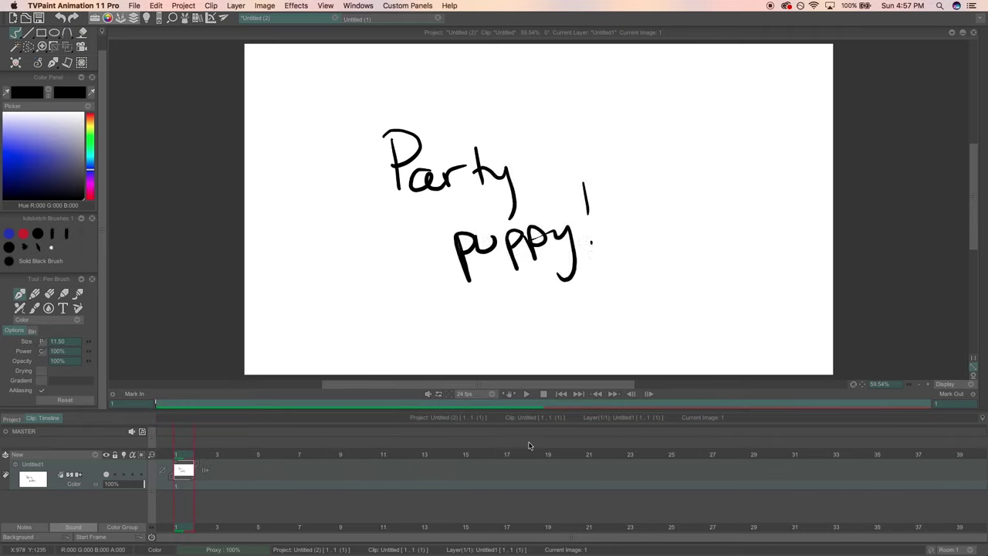
key("Delete")
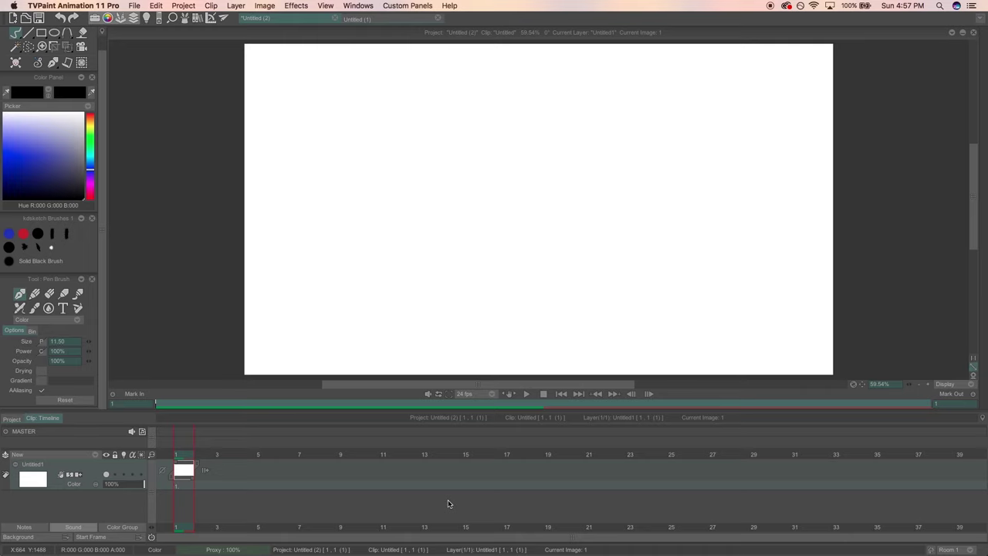
Rename the layer to 'Puppy Anim'
right_click(36, 467)
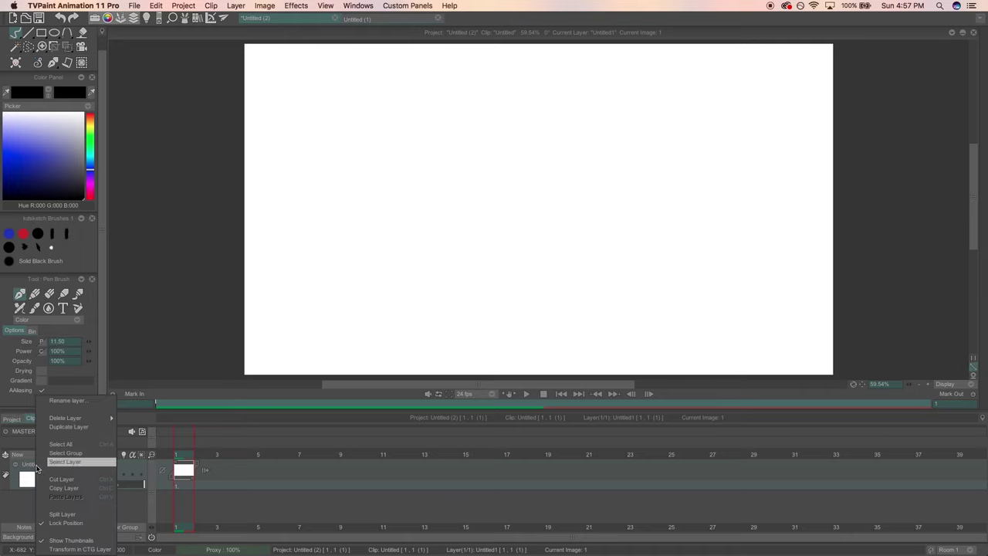
left_click(101, 396)
type("Puppy An")
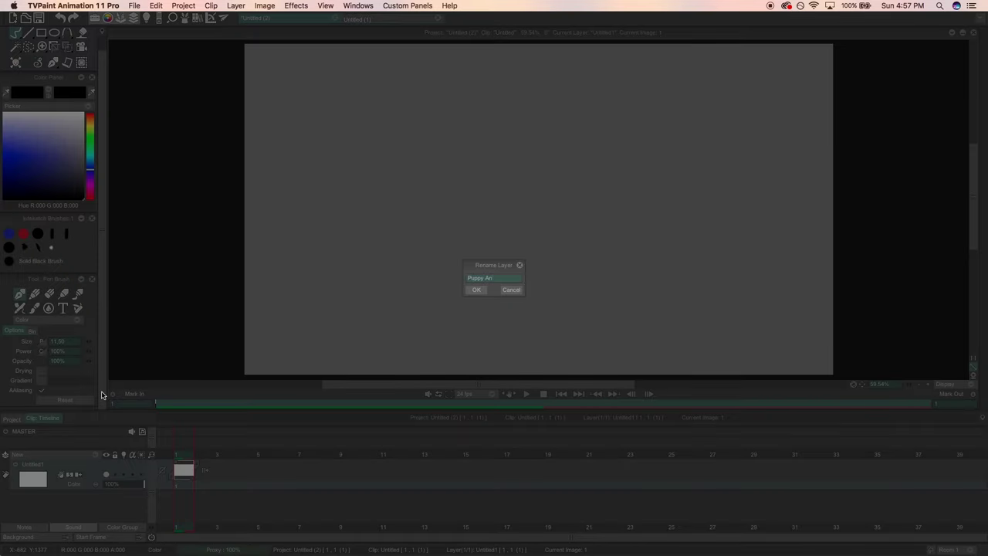
type("im")
key("Return")
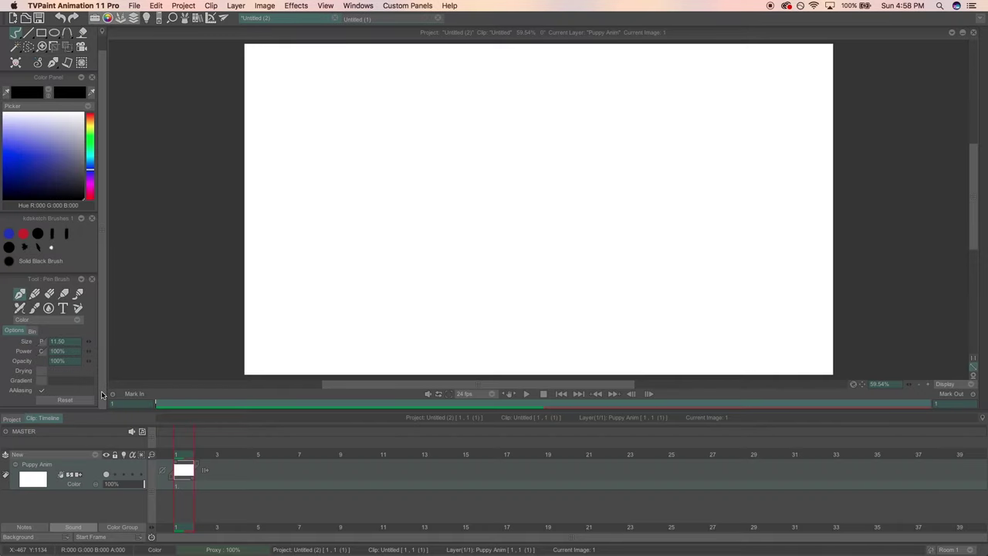
Add a Background Layer and set its end behaviour to hold the last frame
left_click(84, 453)
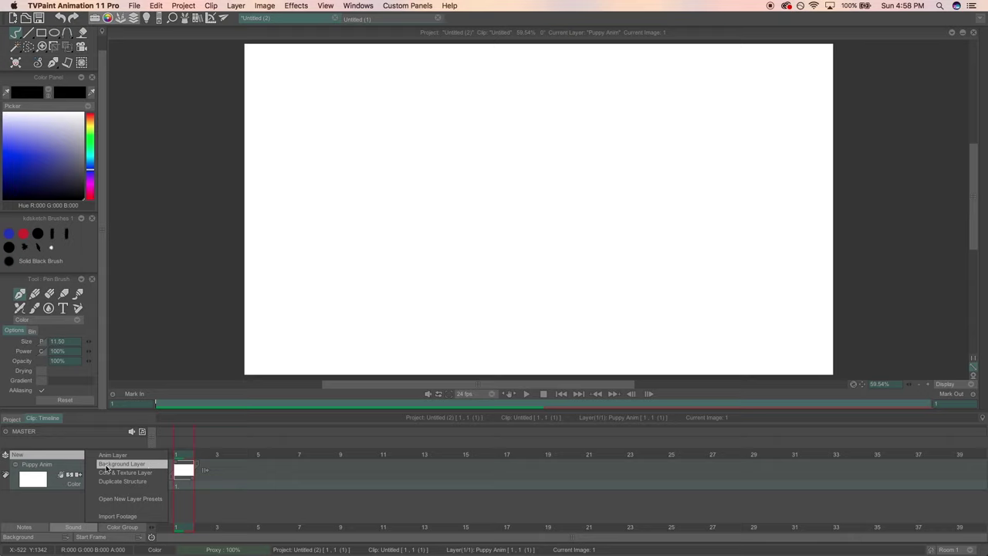
left_click(142, 464)
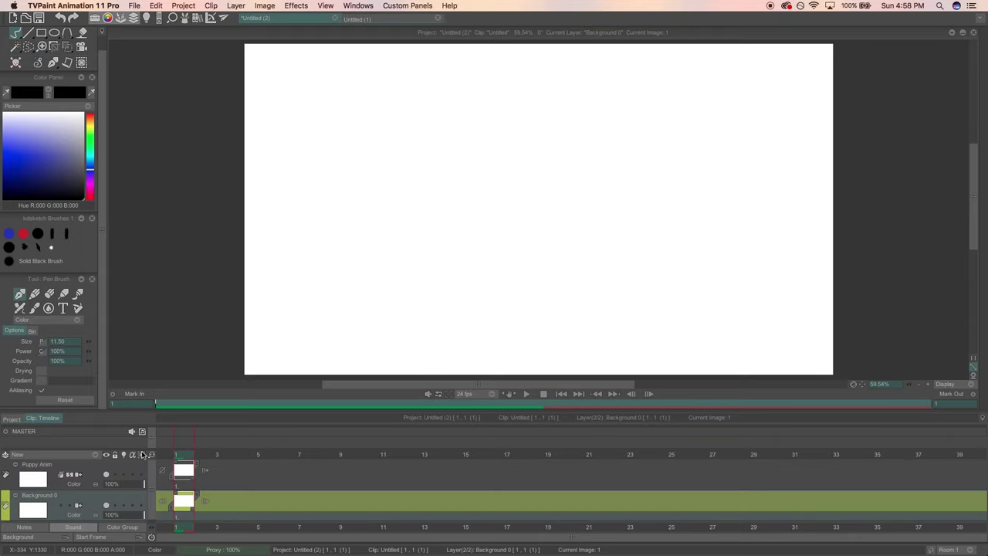
left_click(205, 470)
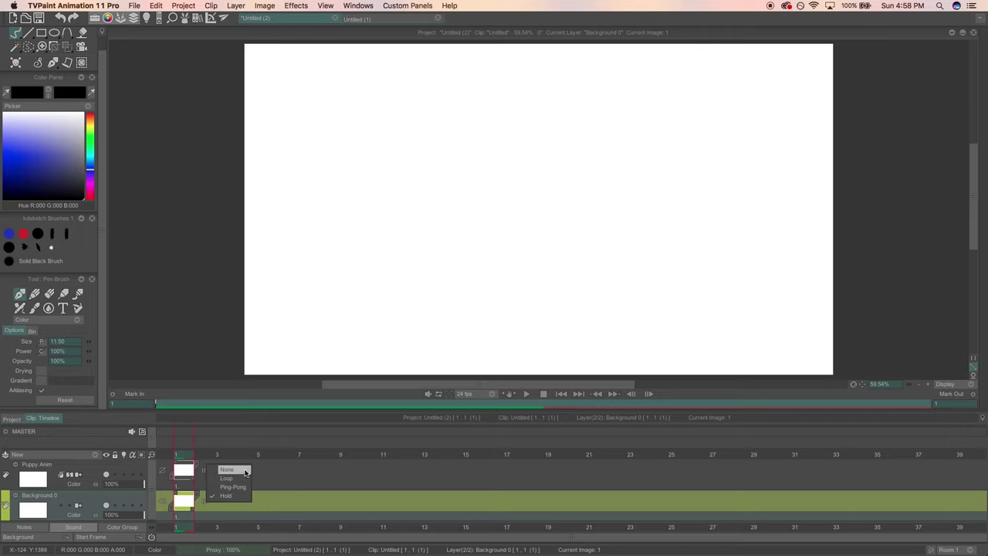
left_click(244, 470)
left_click(204, 471)
left_click(247, 468)
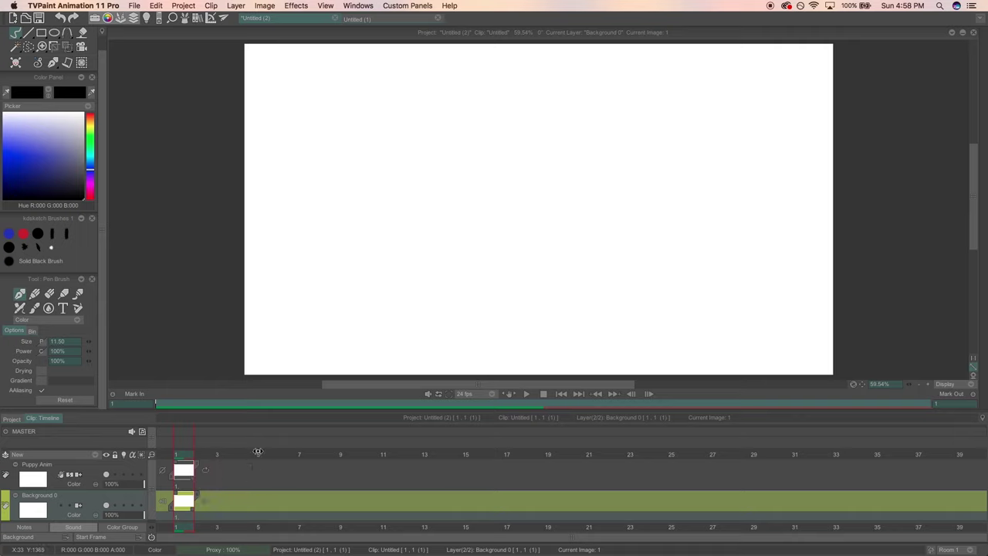
left_click(205, 470)
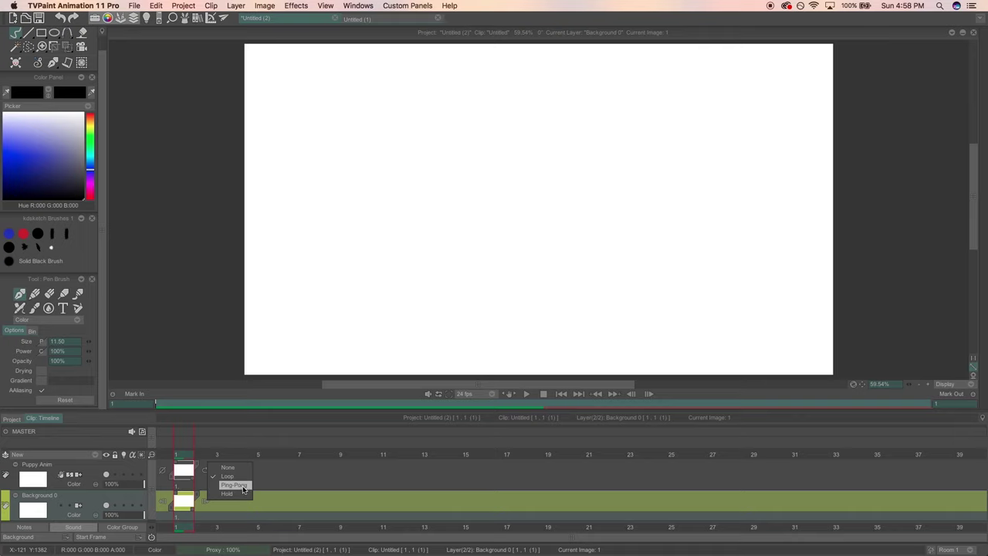
left_click(240, 494)
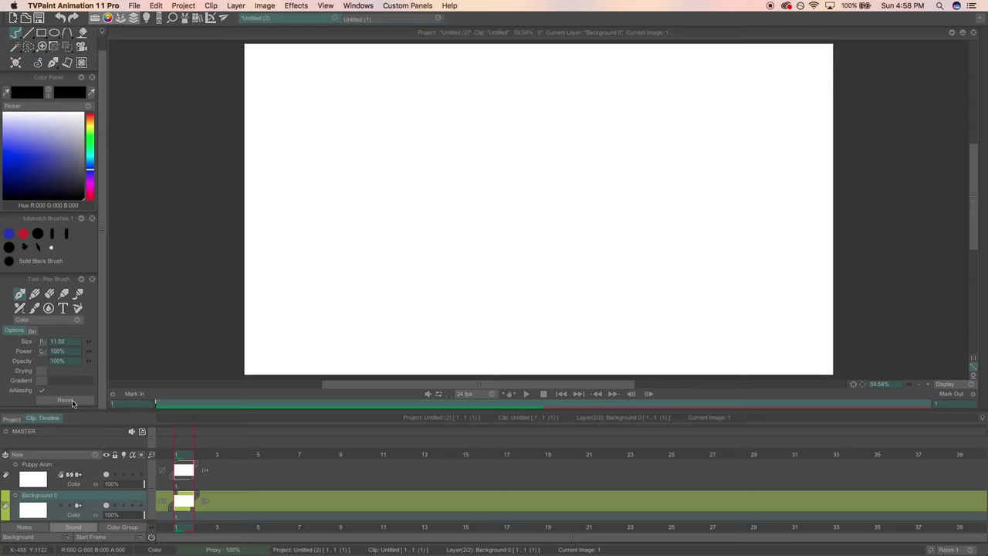
Delete the background layer, add Anim layer Anim_0, and move Puppy Anim above it
right_click(59, 494)
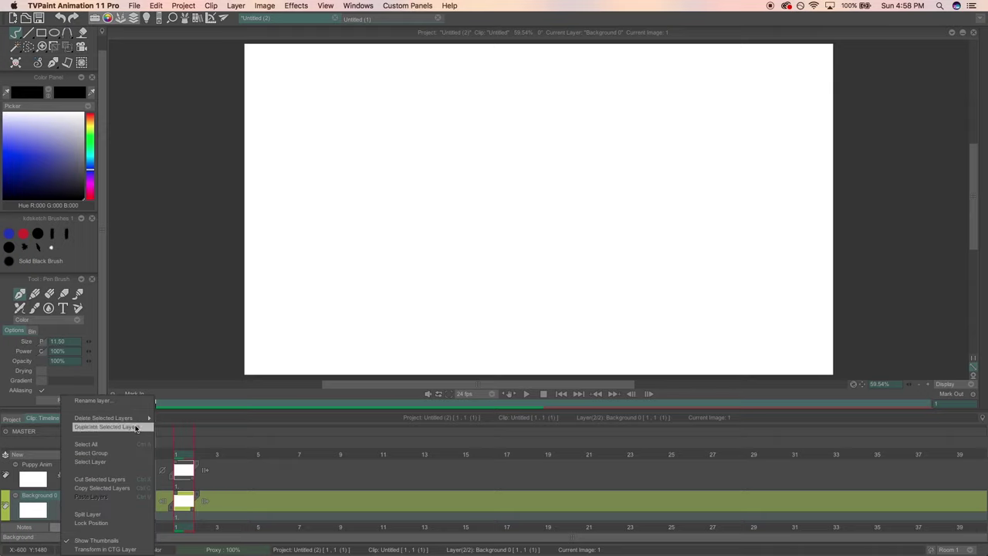
left_click(184, 417)
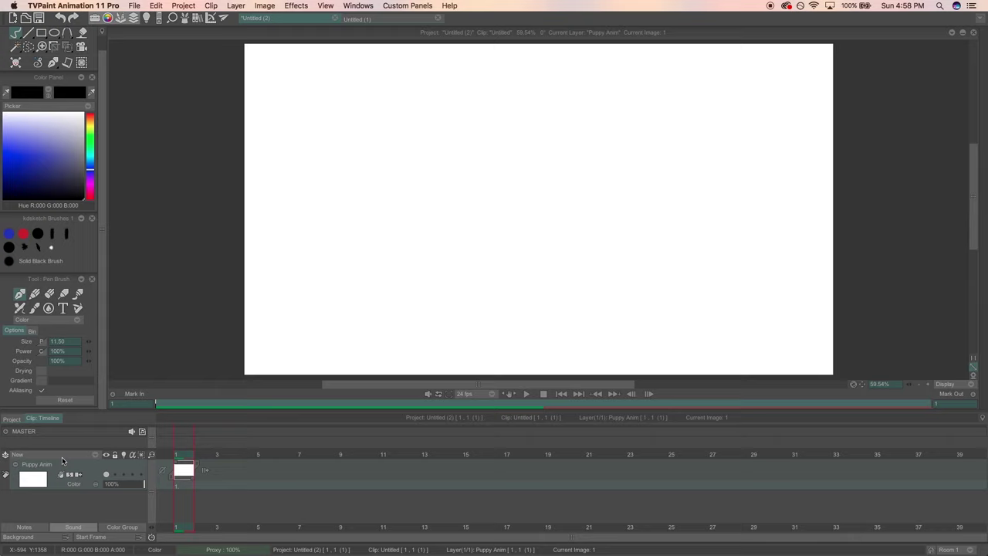
left_click(61, 457)
left_click(123, 455)
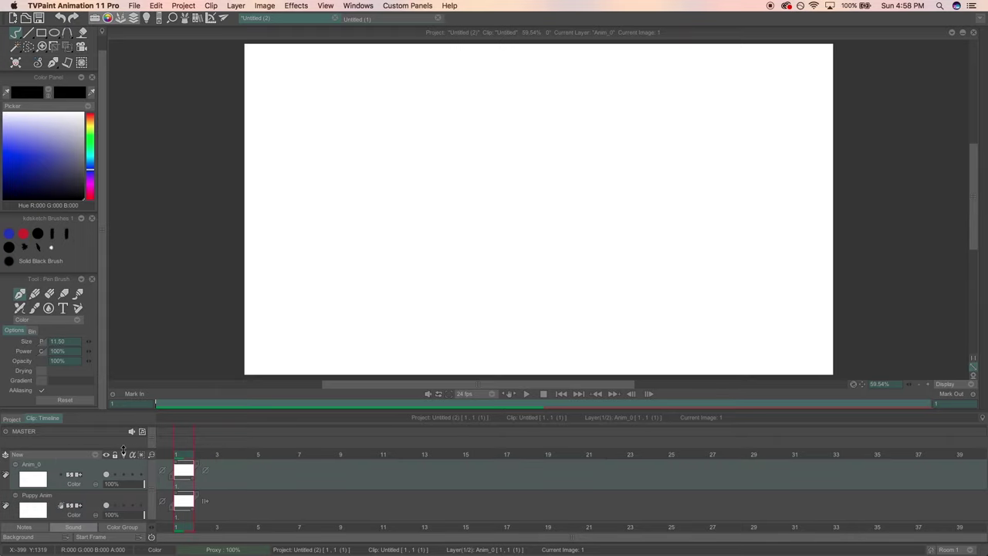
left_click_drag(79, 518, 81, 517)
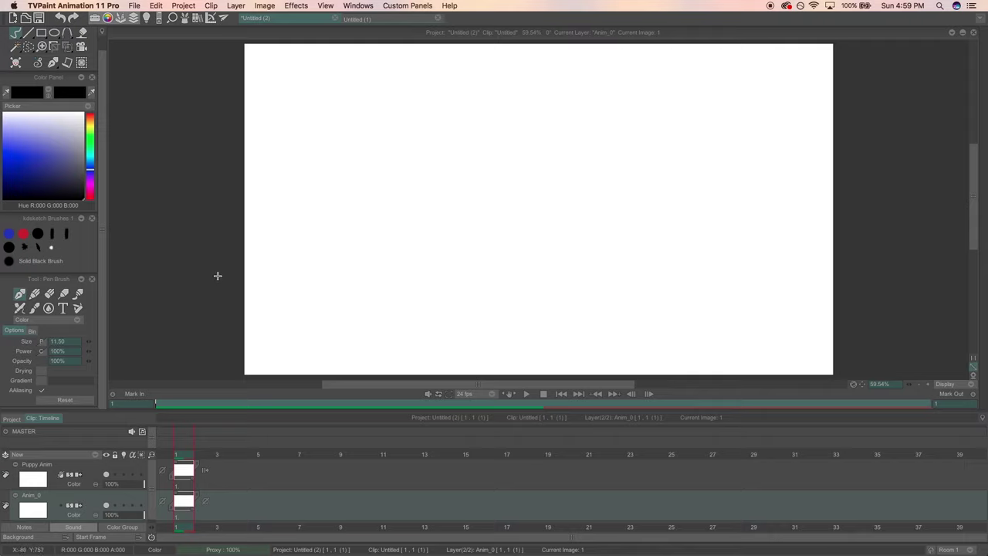
Draw a black ground line with two grass tufts across the canvas
left_click_drag(231, 270, 647, 268)
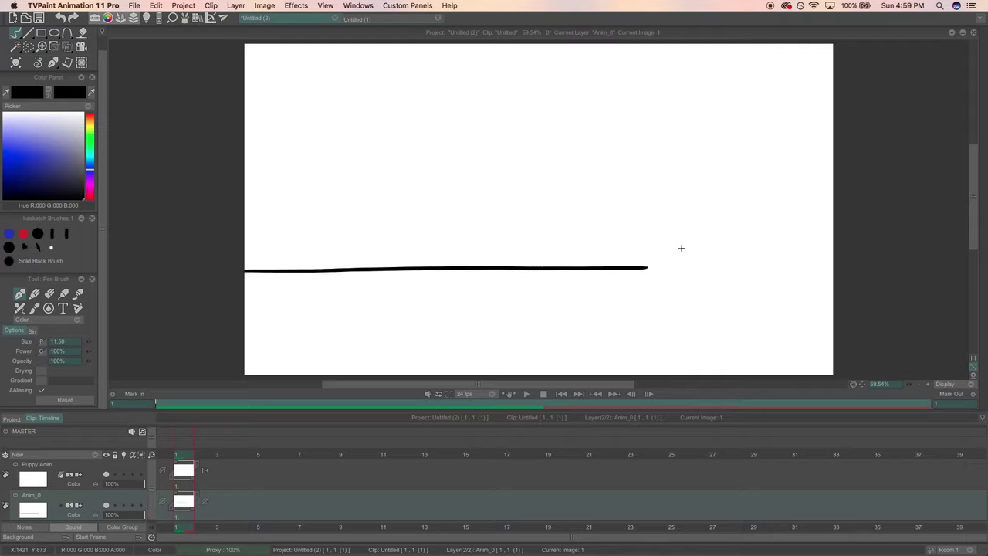
key("Delete")
left_click_drag(231, 278, 877, 267)
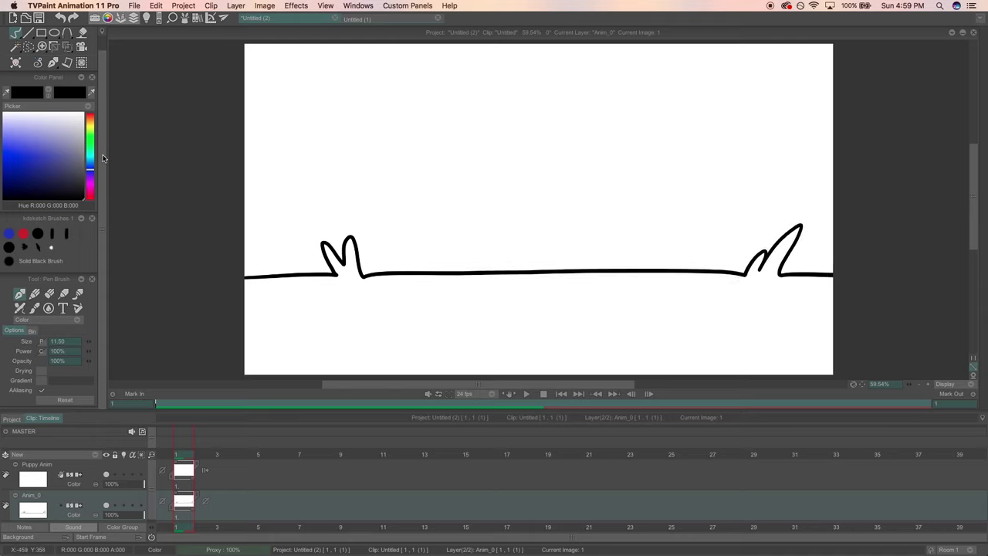
Fill the area below the ground line light green with the Paint bucket at Expand 1
scroll(102, 158, "up", 1)
left_click(81, 46)
left_click_drag(91, 164, 91, 154)
left_click(29, 148)
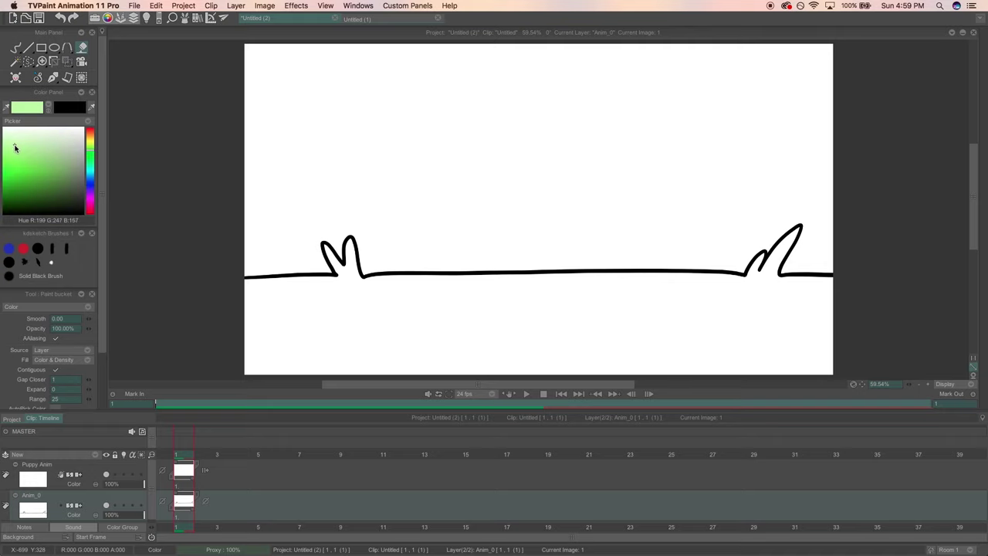
left_click_drag(15, 148, 10, 148)
left_click(416, 326)
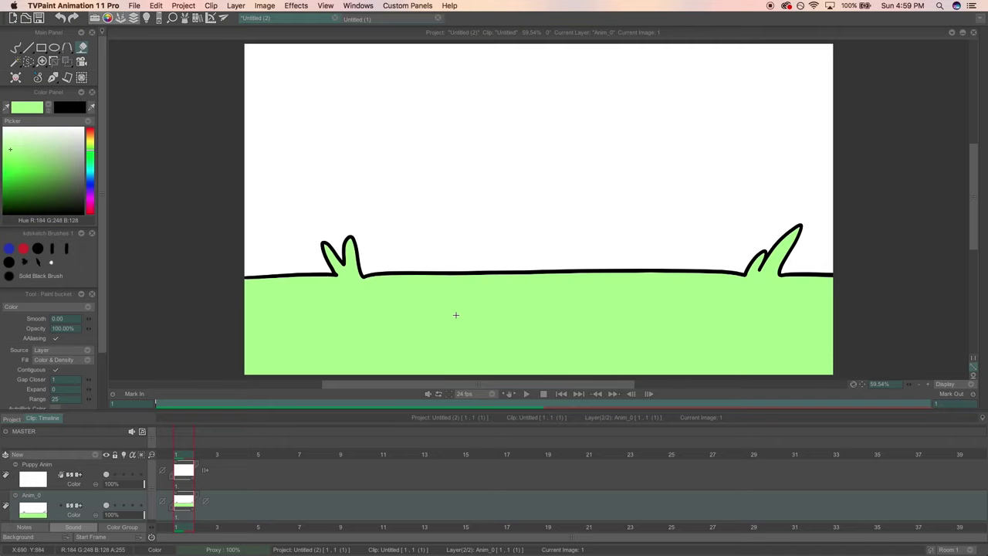
scroll(77, 324, "down", 3)
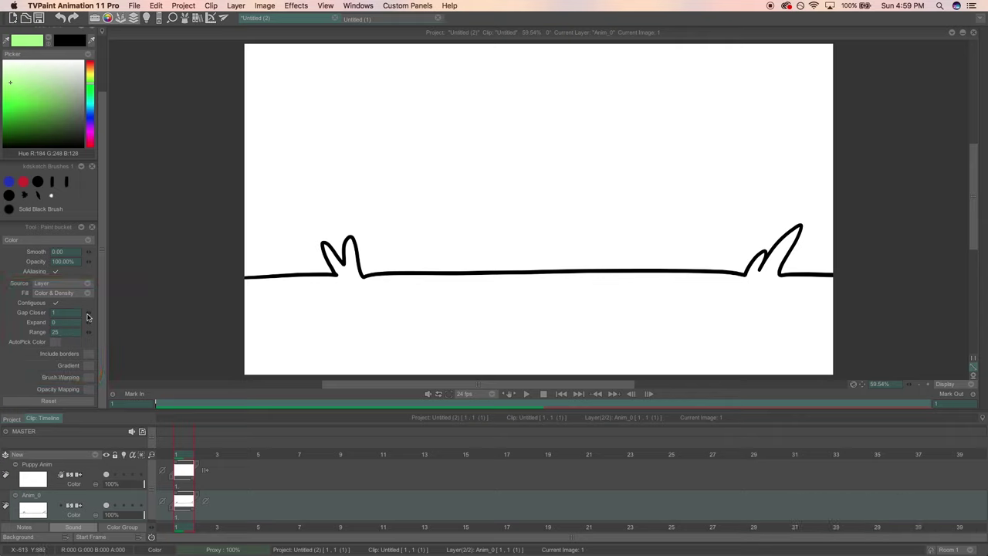
mouse_move(118, 311)
left_mouse_down()
mouse_move(108, 330)
mouse_move(89, 334)
mouse_move(95, 321)
left_mouse_up()
left_click(390, 334)
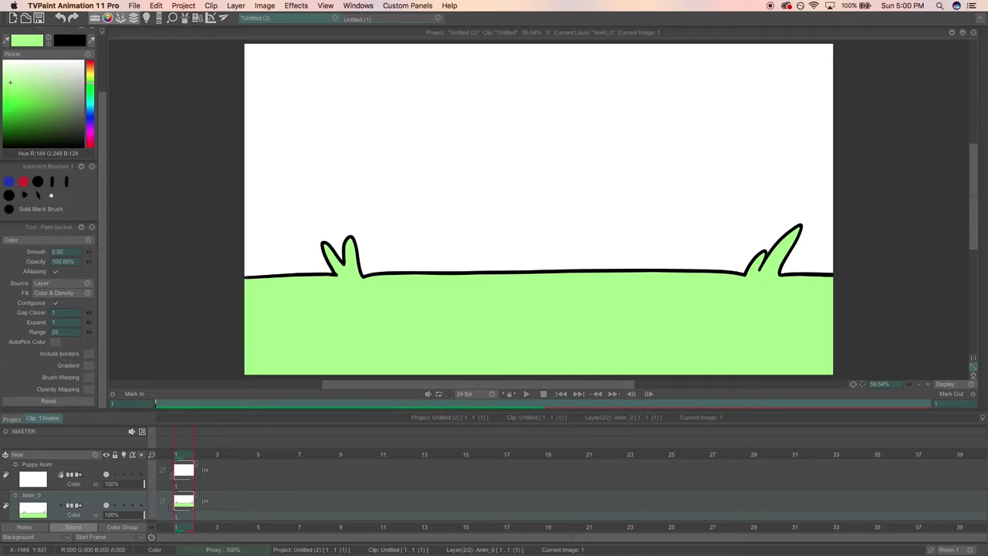
Select the Puppy Anim layer and lower the Anim_0 layer opacity to 57%
left_click(93, 468)
scroll(98, 167, "up", 3)
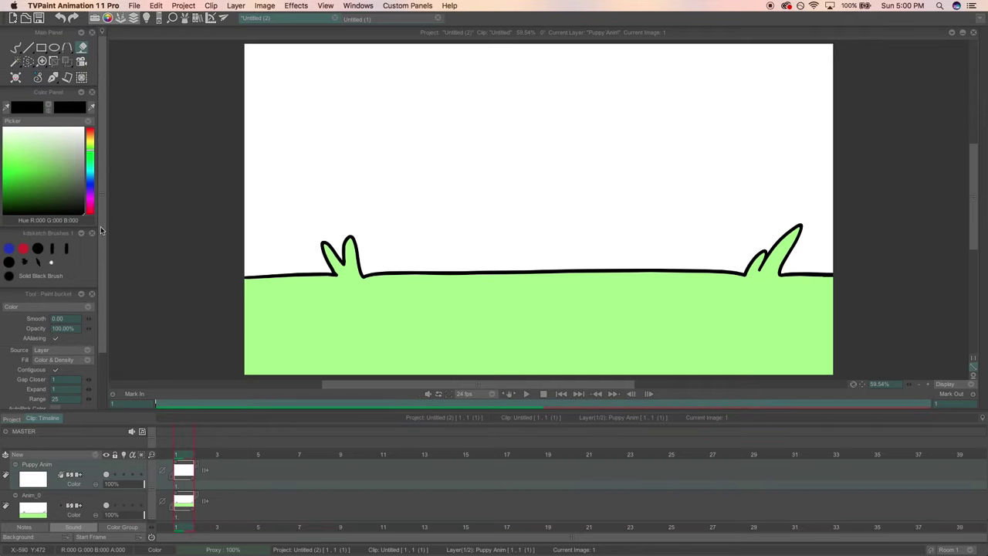
scroll(145, 500, "down", 1)
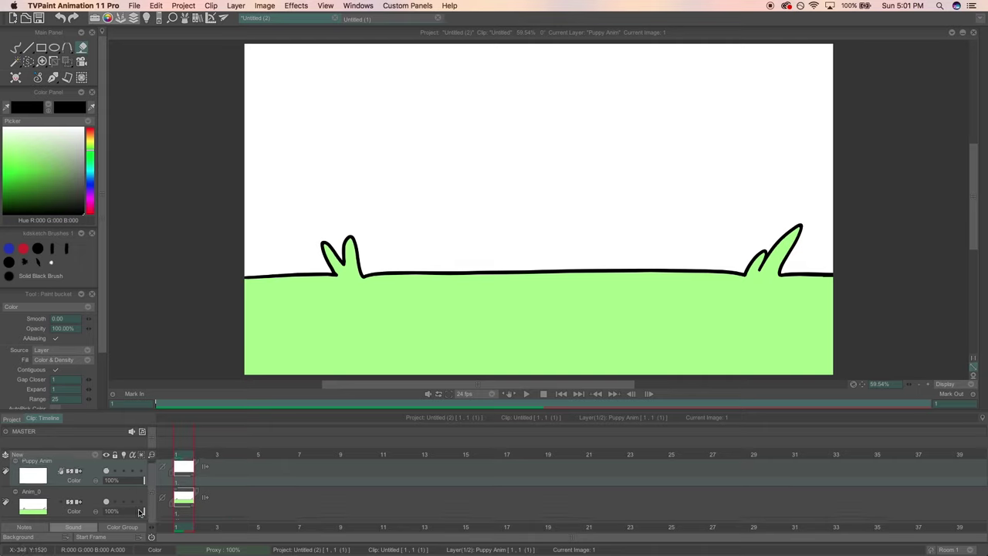
left_click_drag(140, 511, 127, 511)
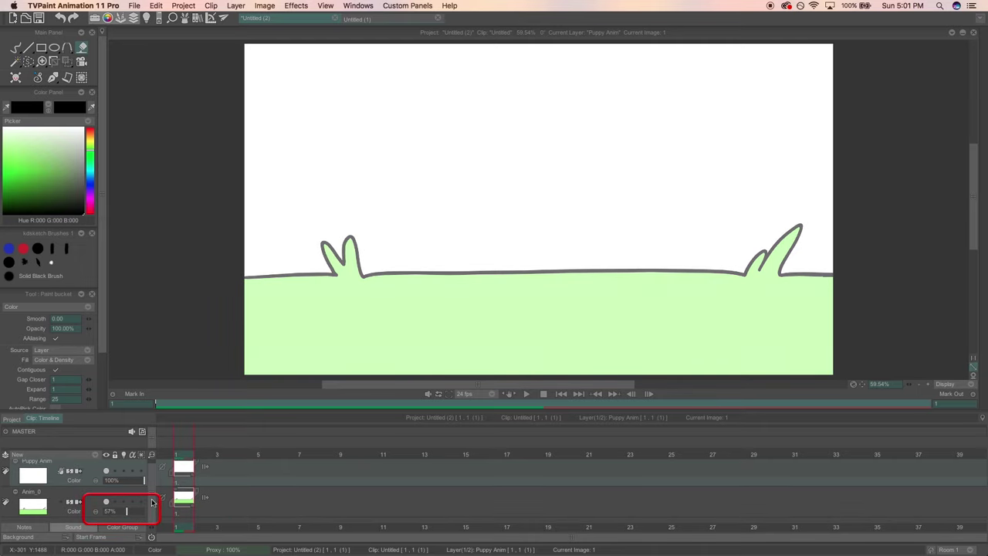
scroll(148, 497, "up", 1)
Draw the puppy outline with eyes, nose, tail and legs, then add an empty image at frame 3
key("b")
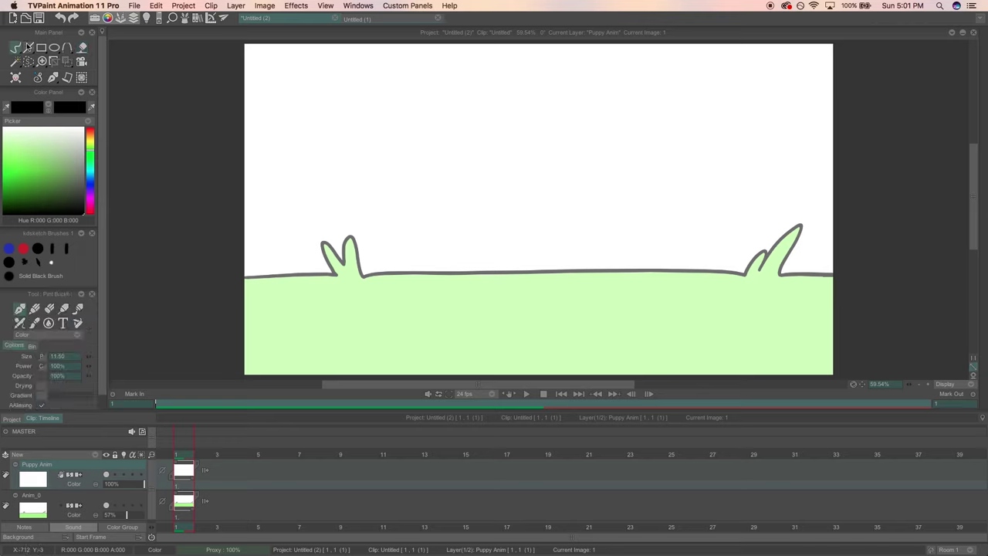
mouse_move(500, 199)
left_mouse_down()
mouse_move(397, 227)
mouse_move(529, 210)
left_mouse_up()
left_click(457, 210)
left_click(482, 219)
left_click_drag(423, 228, 440, 241)
mouse_move(502, 198)
left_mouse_down()
mouse_move(607, 190)
mouse_move(689, 220)
left_mouse_up()
mouse_move(491, 259)
left_mouse_down()
mouse_move(568, 311)
mouse_move(633, 277)
mouse_move(650, 321)
mouse_move(692, 292)
left_mouse_up()
left_click_drag(694, 224, 694, 291)
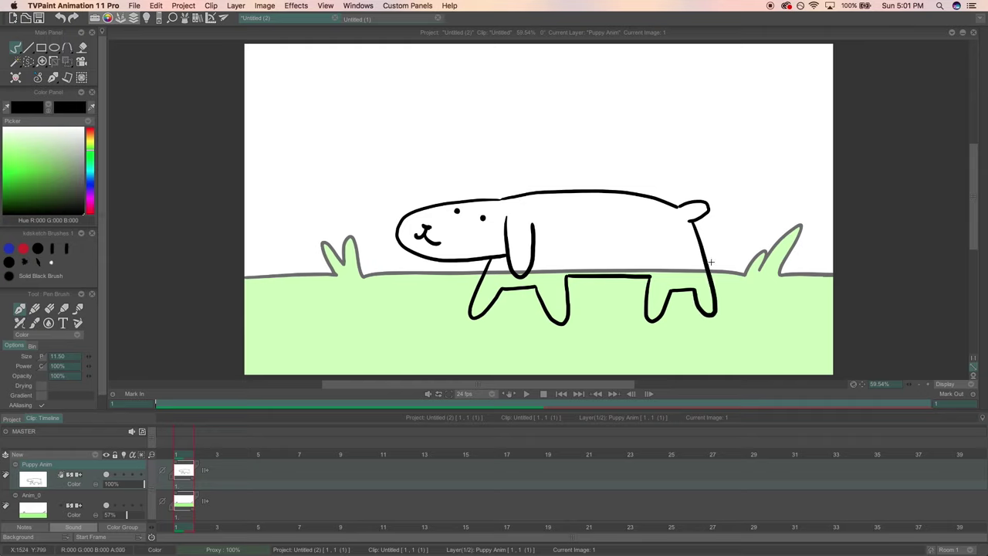
left_click(220, 458)
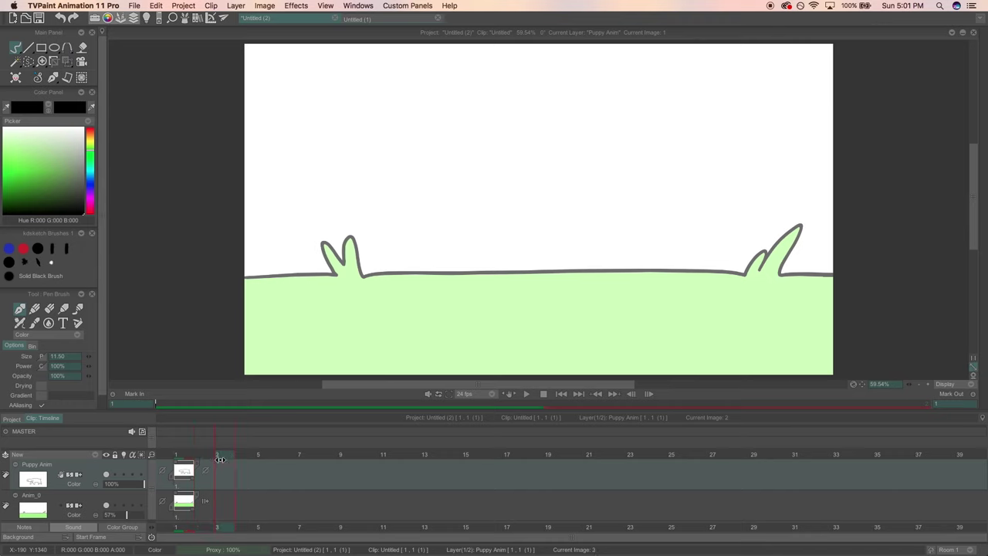
key("Delete")
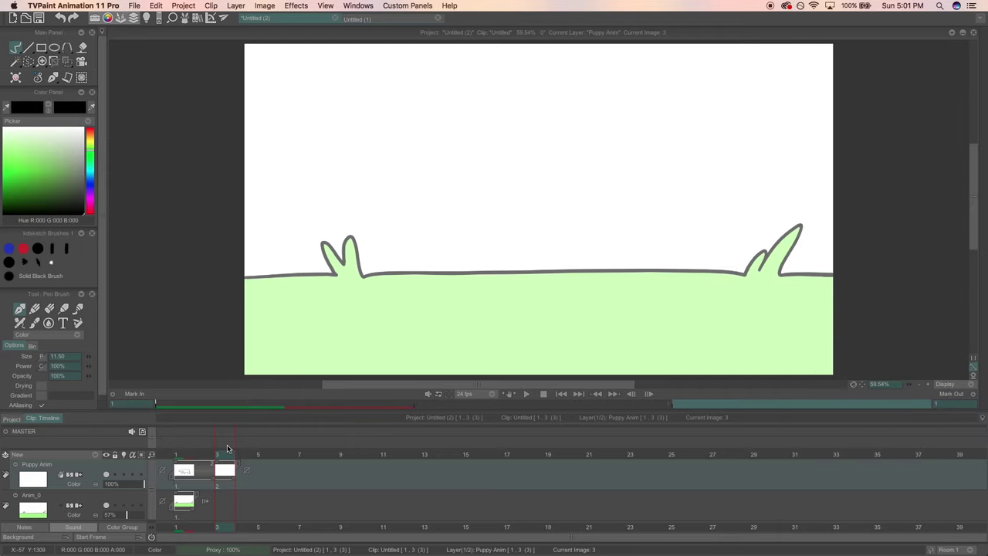
Open the Light Table panel, move it off the canvas, and enable it for Puppy Anim
left_click(124, 456)
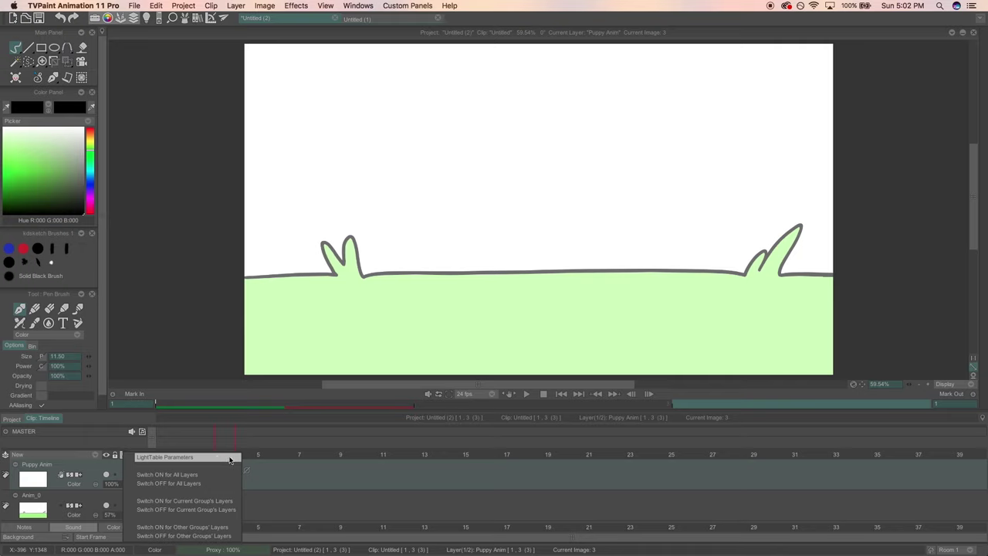
left_click(203, 459)
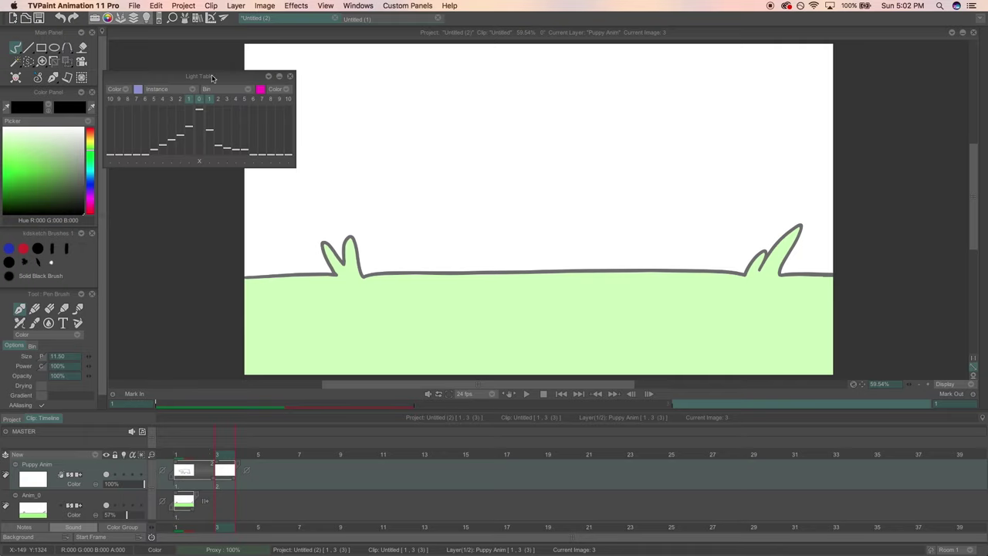
left_click_drag(212, 78, 177, 90)
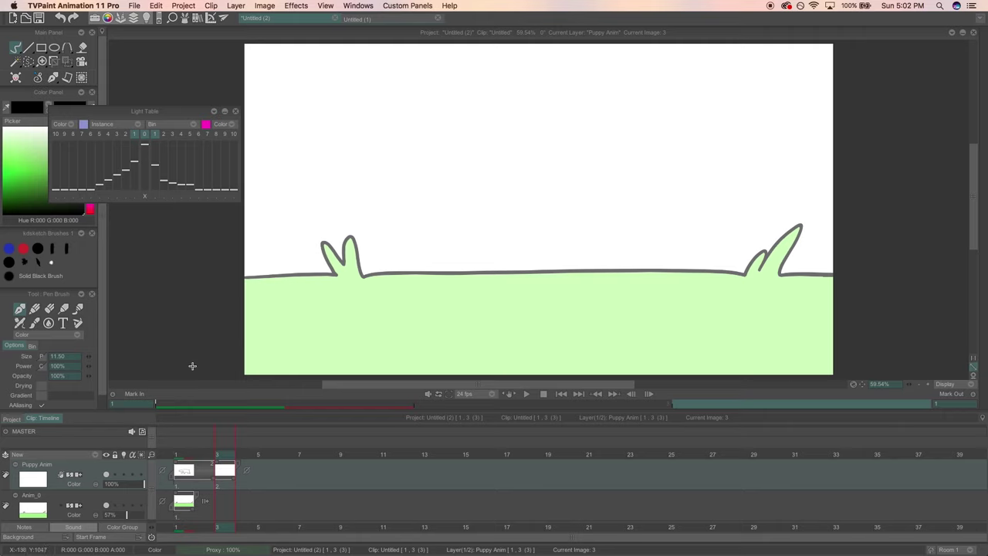
left_click(125, 475)
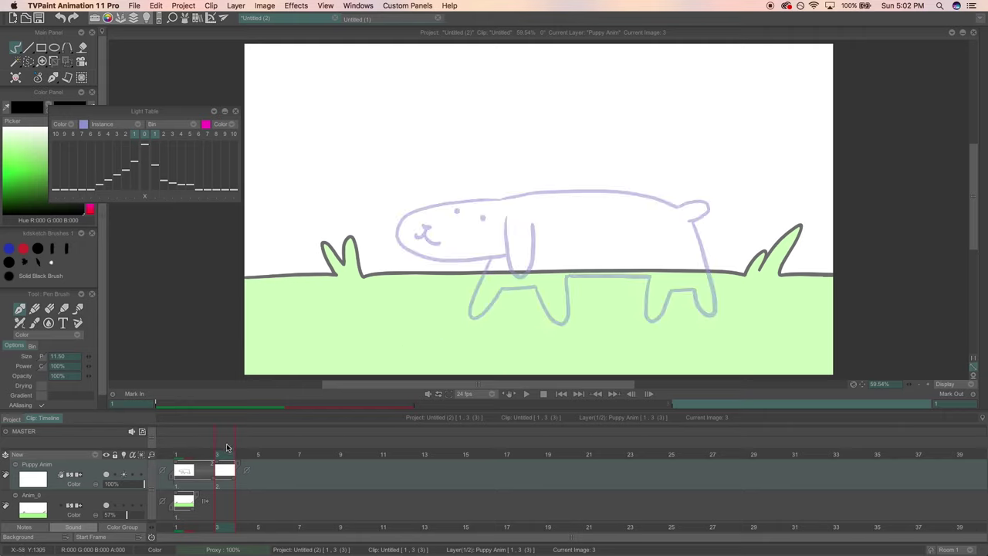
mouse_move(225, 455)
left_mouse_down()
mouse_move(202, 456)
mouse_move(226, 457)
mouse_move(203, 461)
mouse_move(224, 466)
left_mouse_up()
View frame 2's puppy drawing, then return to blank frame 3
left_click(212, 451)
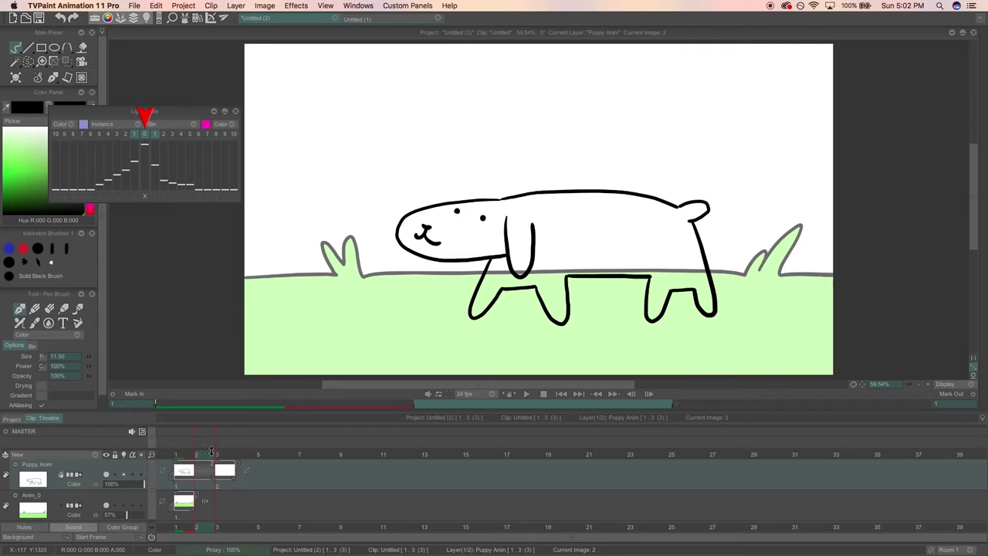
left_click(228, 467)
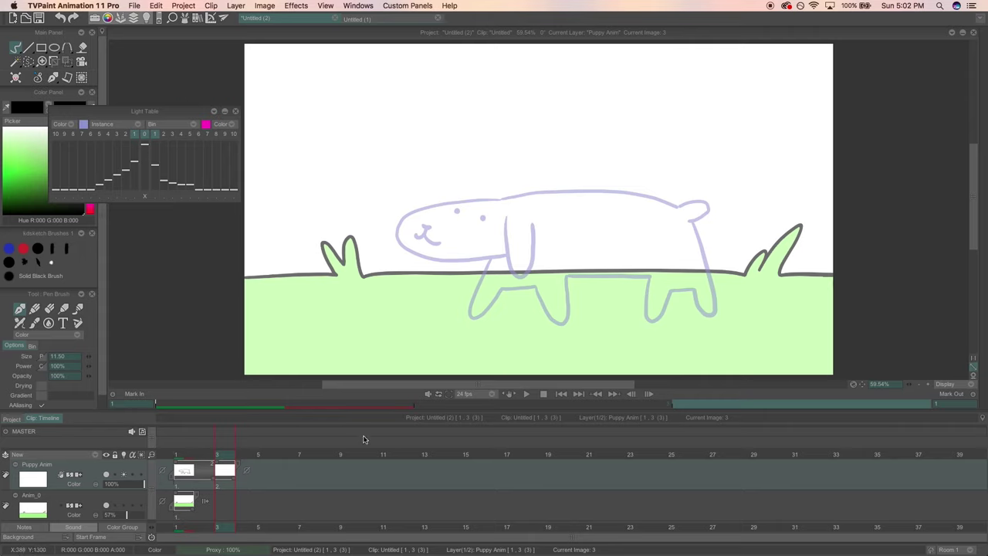
Toggle the Light Table's previous-frame '1' ghost off and back on
left_click(136, 134)
left_click(136, 135)
left_click(136, 136)
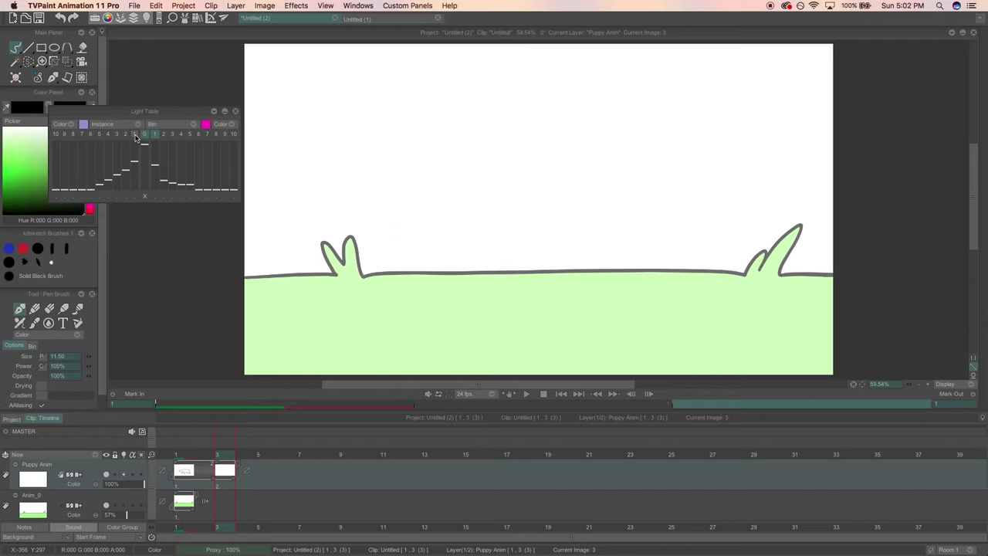
left_click(136, 137)
left_click(135, 138)
left_click(135, 138)
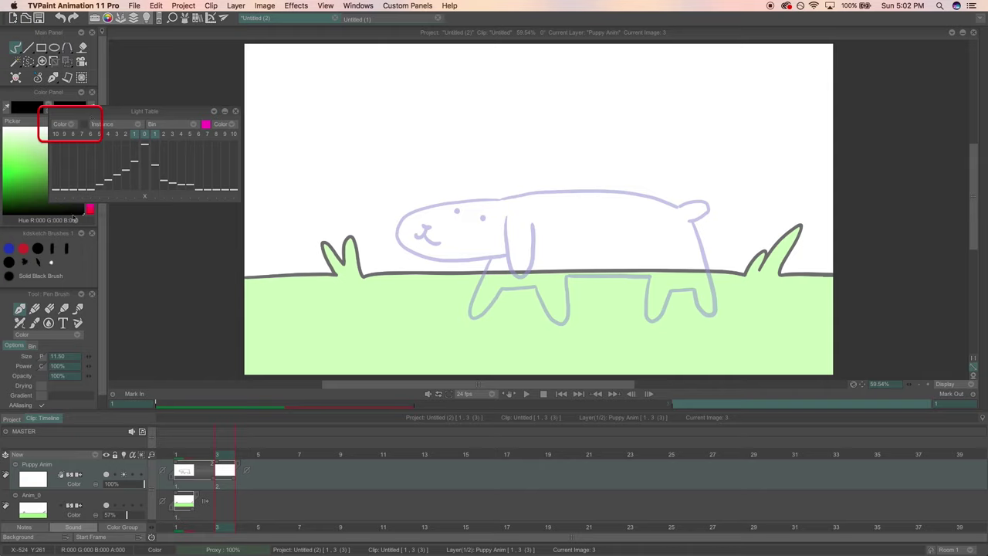
Change the light-table ghost colour, trying green and settling on black
left_click(78, 124)
left_click(14, 158)
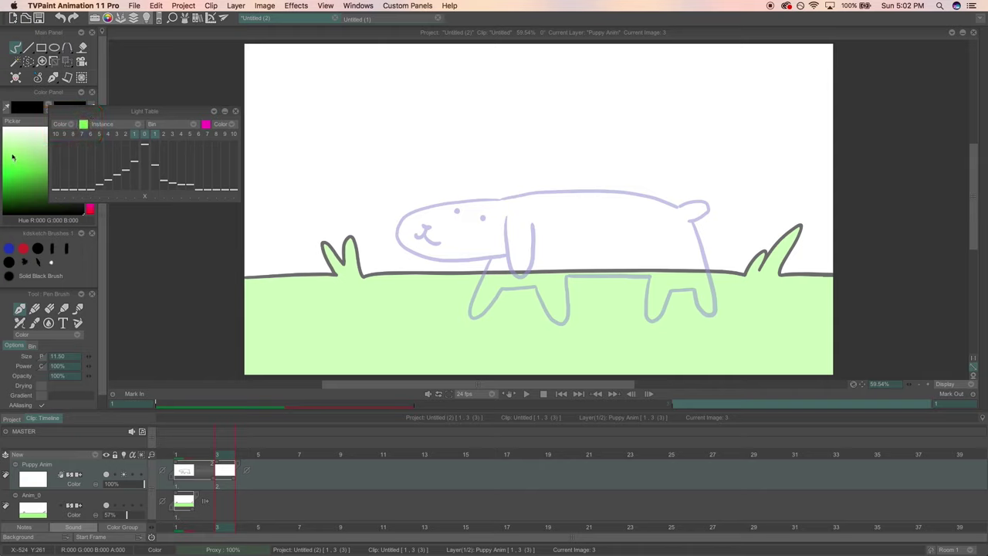
left_click(85, 126)
left_click(75, 212)
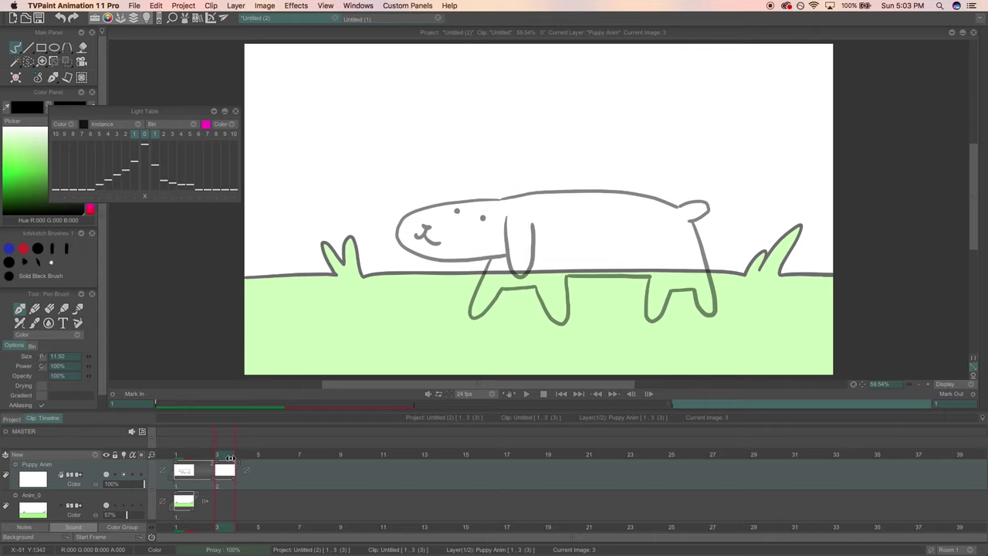
Draw new puppy walk poses on frames 3, 5, 7 and 9, then play the walk cycle
mouse_move(432, 232)
left_mouse_down()
mouse_move(440, 265)
mouse_move(661, 243)
mouse_move(441, 221)
mouse_move(574, 276)
mouse_move(695, 293)
mouse_move(494, 208)
mouse_move(540, 285)
mouse_move(695, 294)
left_mouse_up()
left_click(230, 469)
mouse_move(230, 469)
left_mouse_down()
mouse_move(494, 231)
mouse_move(571, 308)
mouse_move(463, 254)
mouse_move(233, 451)
mouse_move(193, 459)
mouse_move(378, 478)
mouse_move(274, 492)
mouse_move(227, 484)
mouse_move(373, 483)
mouse_move(204, 477)
mouse_move(397, 482)
mouse_move(184, 485)
left_mouse_up()
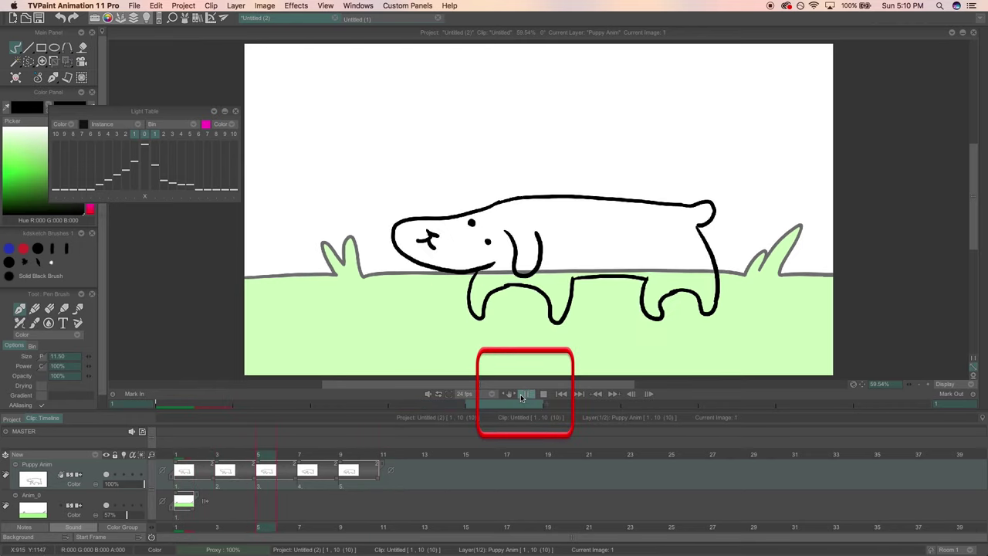
left_click(527, 394)
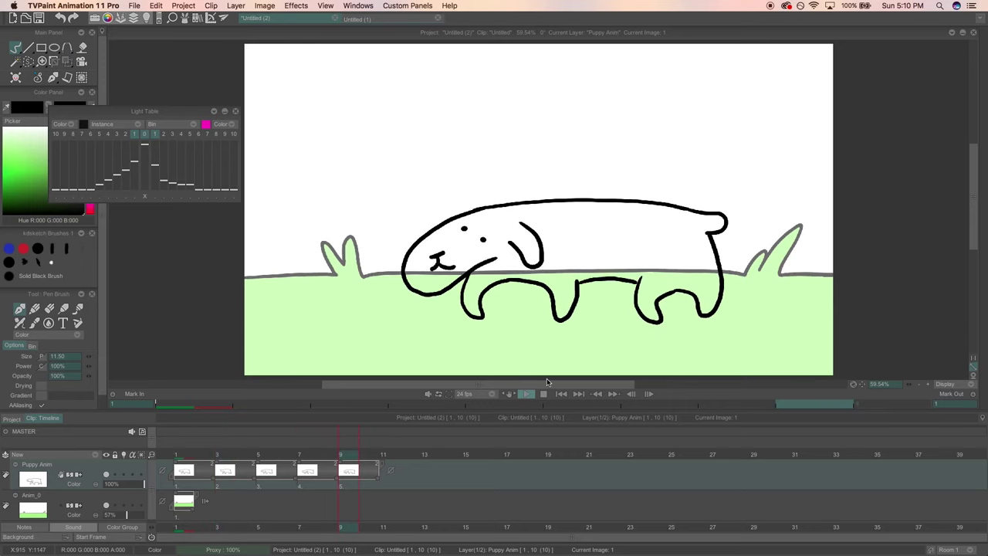
Add an Anim_1 layer, move its image to frame 1, and draw a party hat with pompom
left_click(87, 453)
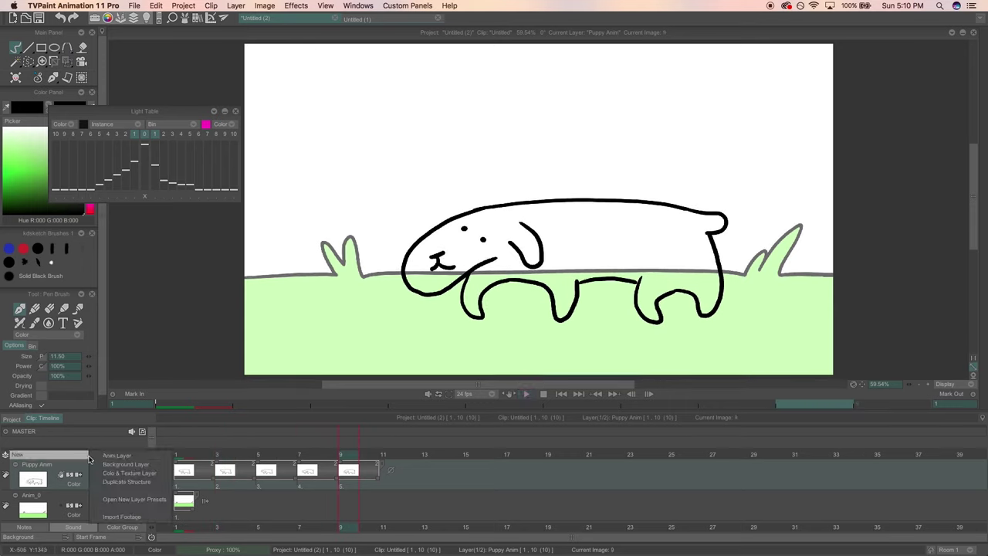
left_click(146, 462)
left_click_drag(348, 471, 182, 471)
mouse_move(486, 166)
left_mouse_down()
mouse_move(474, 193)
mouse_move(487, 194)
mouse_move(474, 193)
left_mouse_up()
left_click_drag(487, 153, 485, 154)
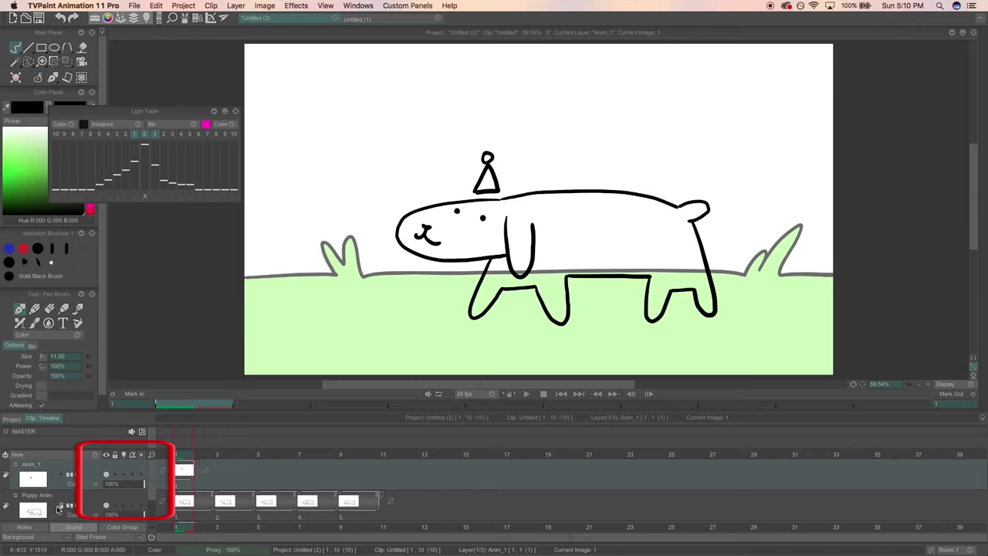
Draw the hat and pompom on the remaining puppy poses, preview, and return to frame 1
left_click(217, 454)
mouse_move(494, 153)
left_mouse_down()
mouse_move(476, 190)
mouse_move(501, 187)
mouse_move(476, 190)
left_mouse_up()
mouse_move(496, 146)
left_mouse_down()
mouse_move(474, 189)
mouse_move(489, 158)
mouse_move(483, 203)
mouse_move(474, 204)
mouse_move(474, 170)
left_mouse_up()
key("Right")
key("Right")
key("Right")
key("Right")
key("Right")
key("Right")
key("Return")
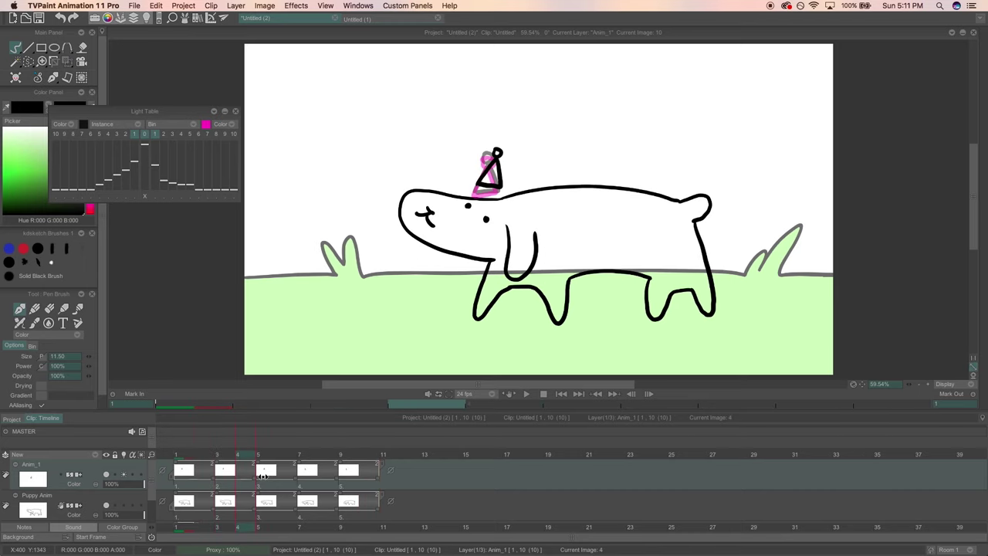
left_click(176, 470)
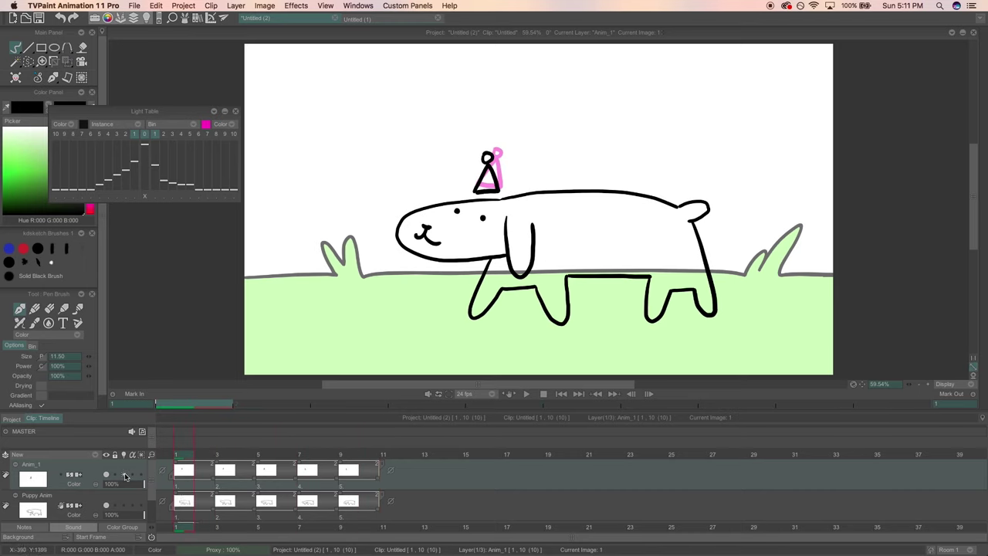
Create a COLO_Puppy Anim colour and texture layer from Puppy Anim
scroll(122, 475, "down", 2)
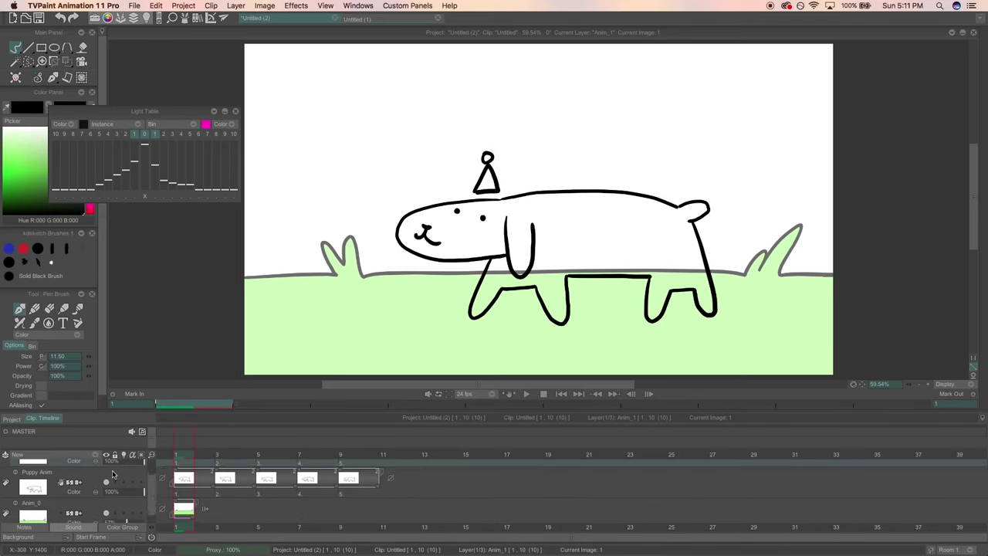
left_click(91, 478)
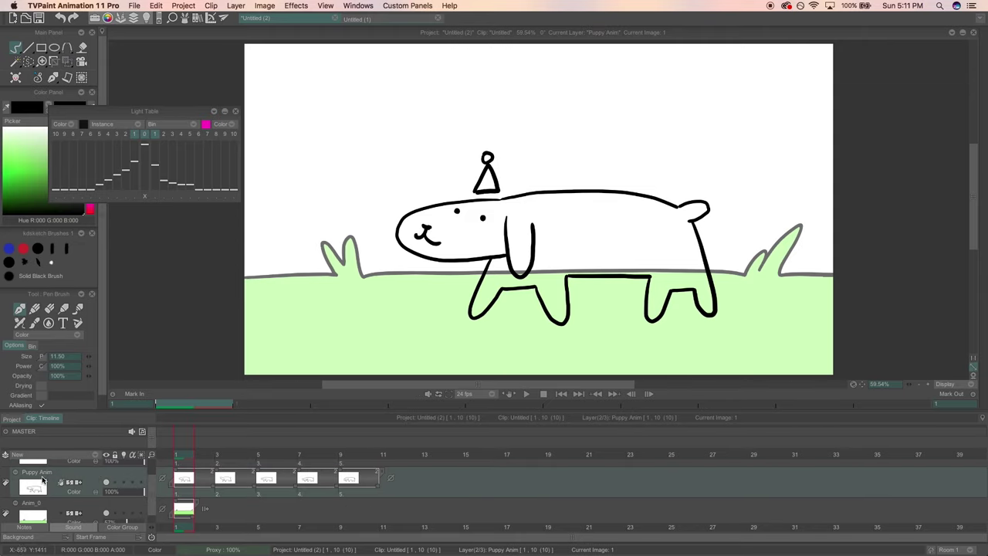
left_click(83, 456)
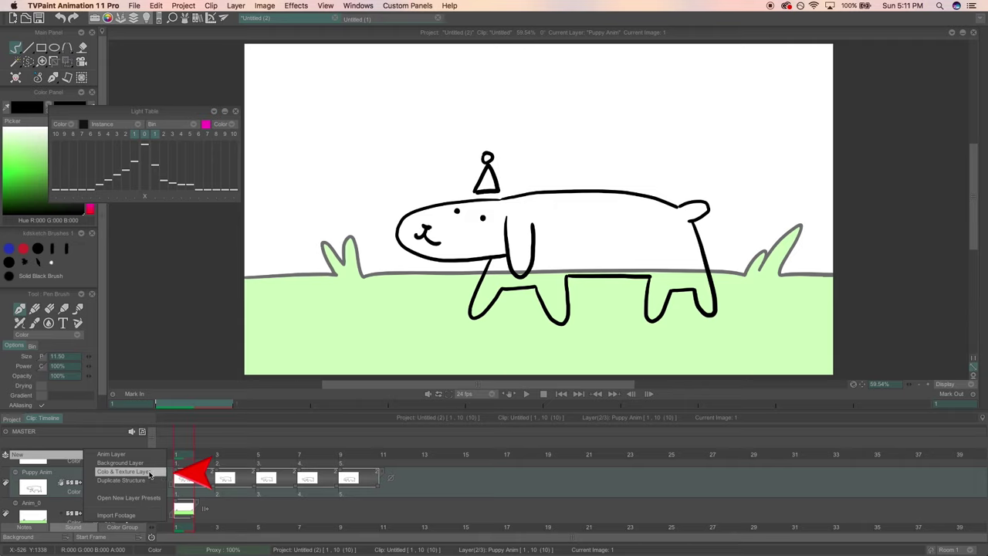
left_click(150, 472)
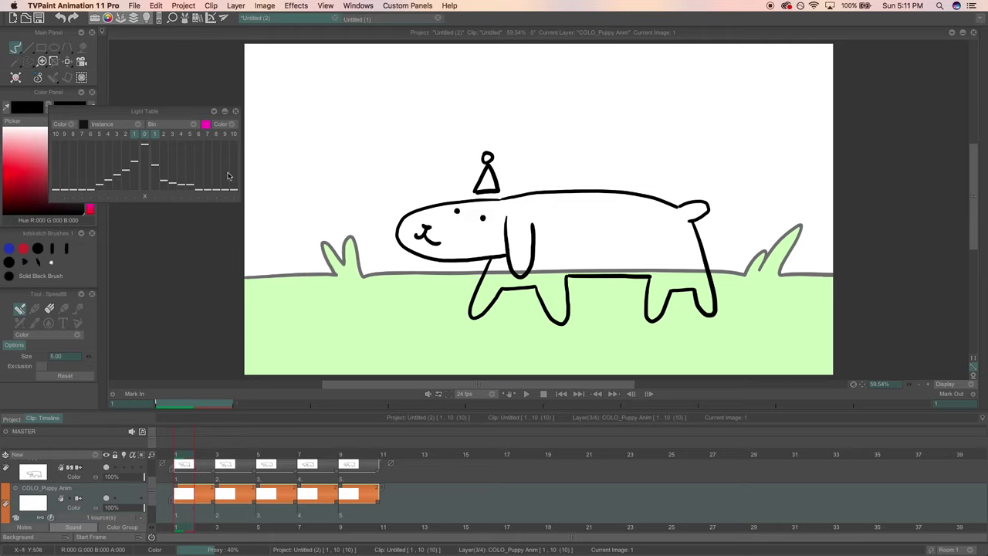
Pick orange, trial-fill the dog on frames 1 and 3, then undo the fills
left_click(237, 112)
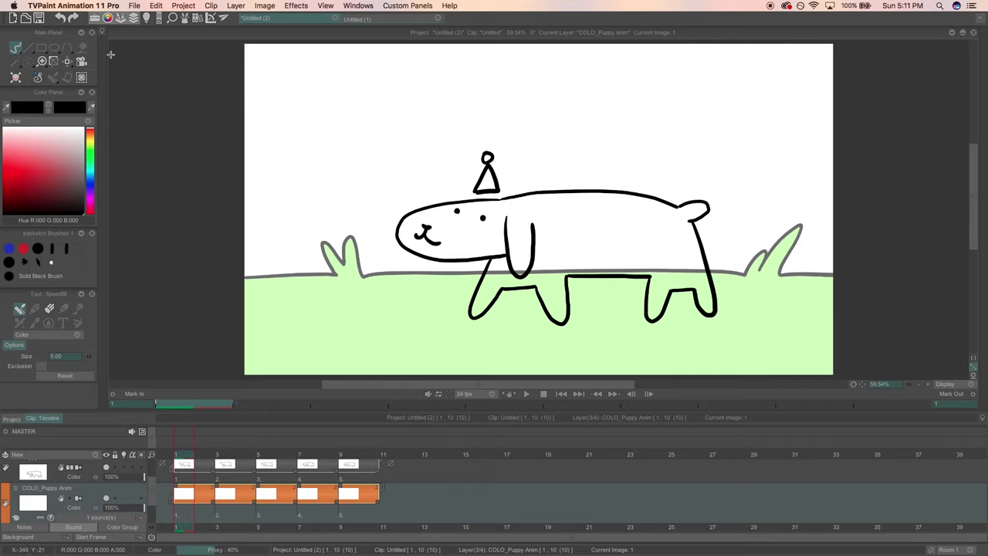
left_click(90, 139)
left_click_drag(26, 168, 34, 164)
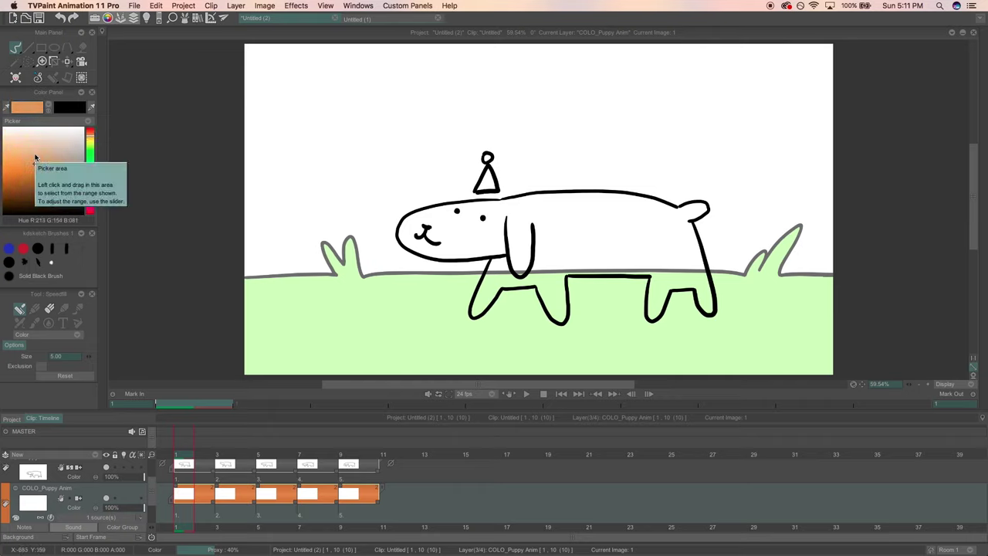
left_click_drag(561, 225, 598, 234)
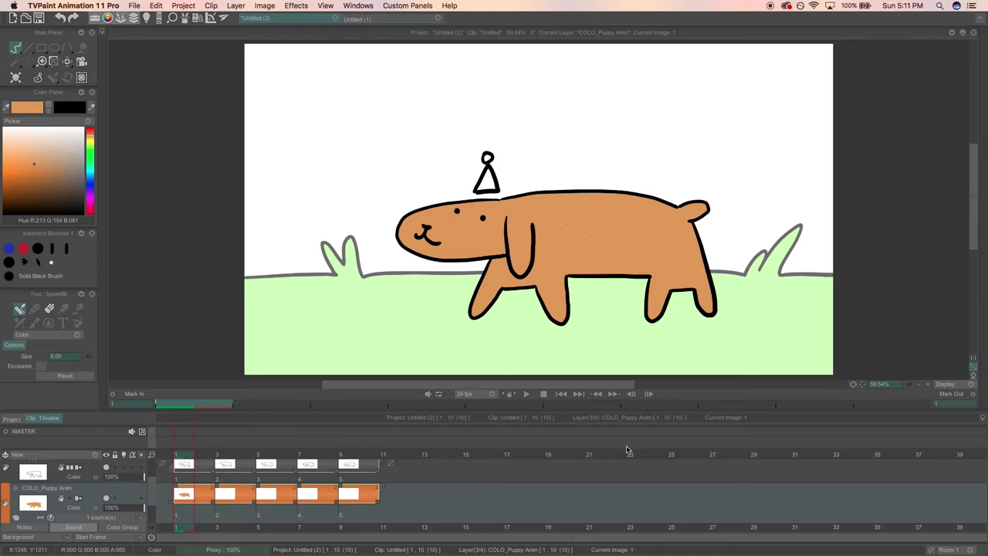
left_click(231, 457)
left_click_drag(576, 232, 542, 267)
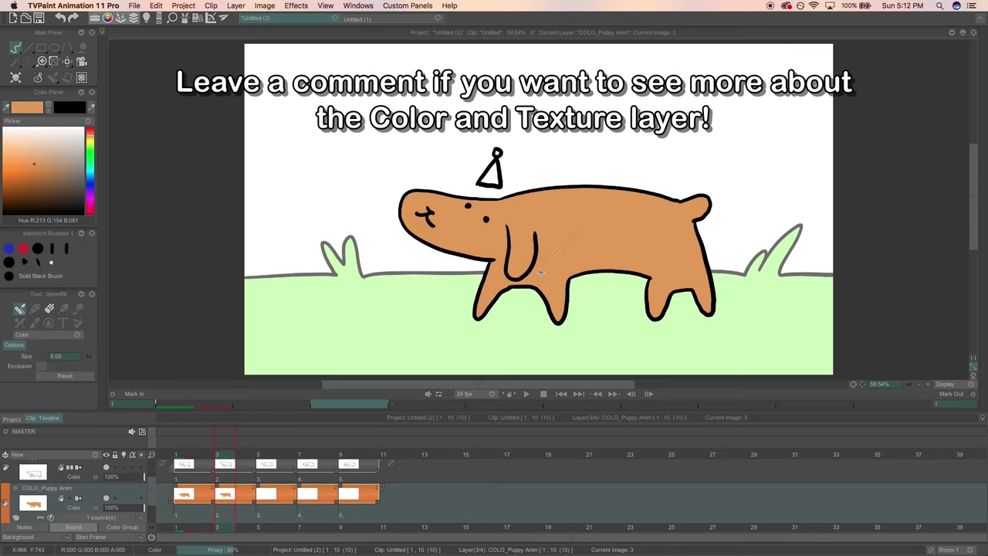
key("ctrl+z")
key("ctrl+z")
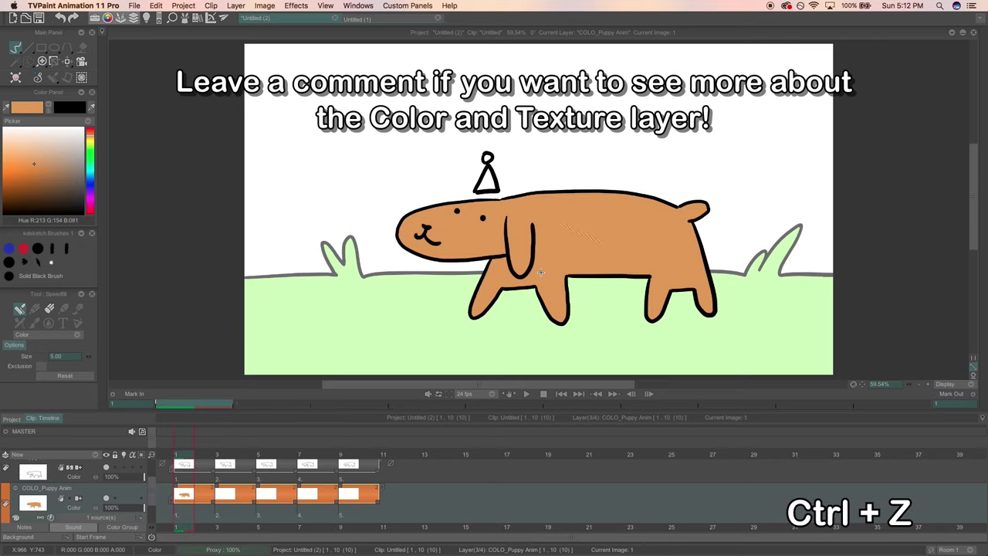
key("ctrl+z")
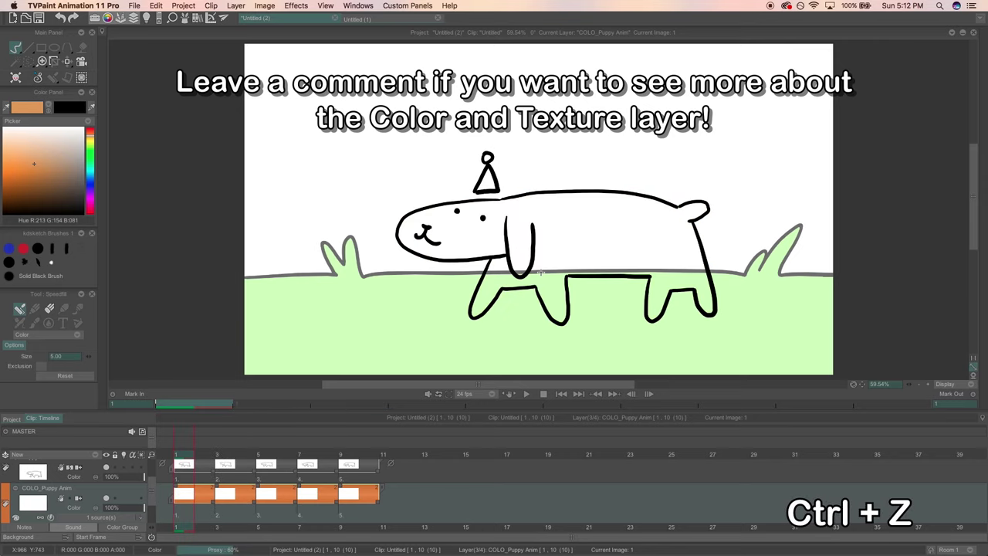
Delete the COLO_Puppy Anim layer
right_click(100, 492)
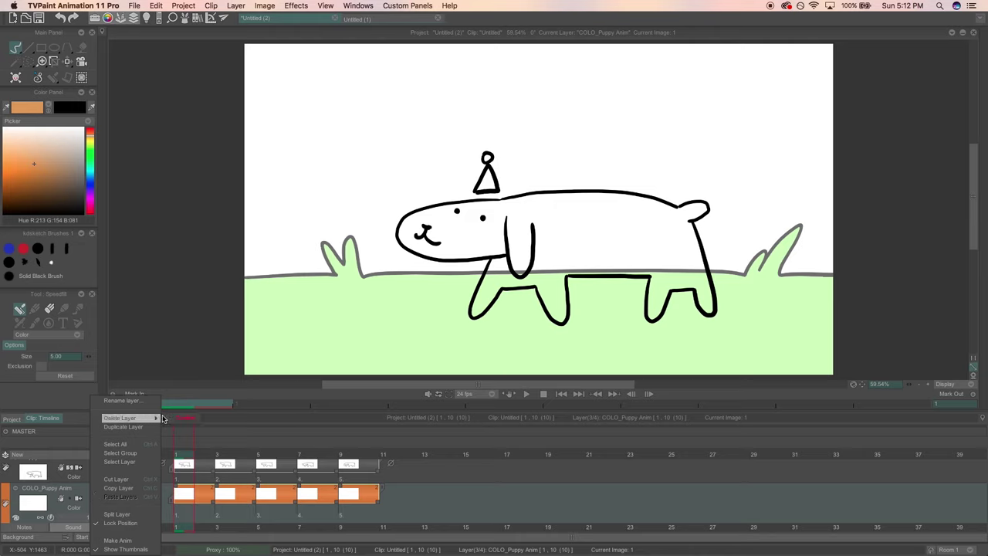
left_click(185, 417)
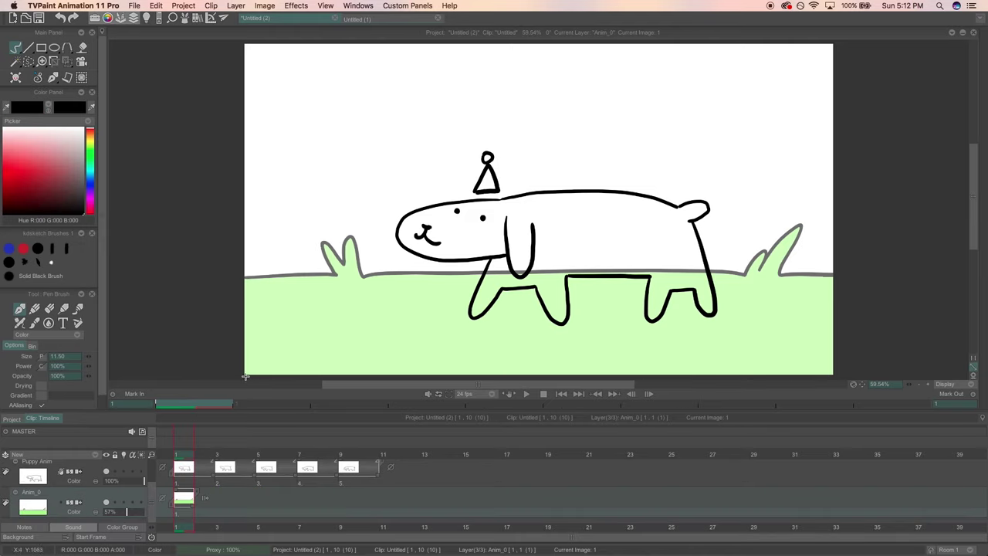
scroll(93, 482, "up", 2)
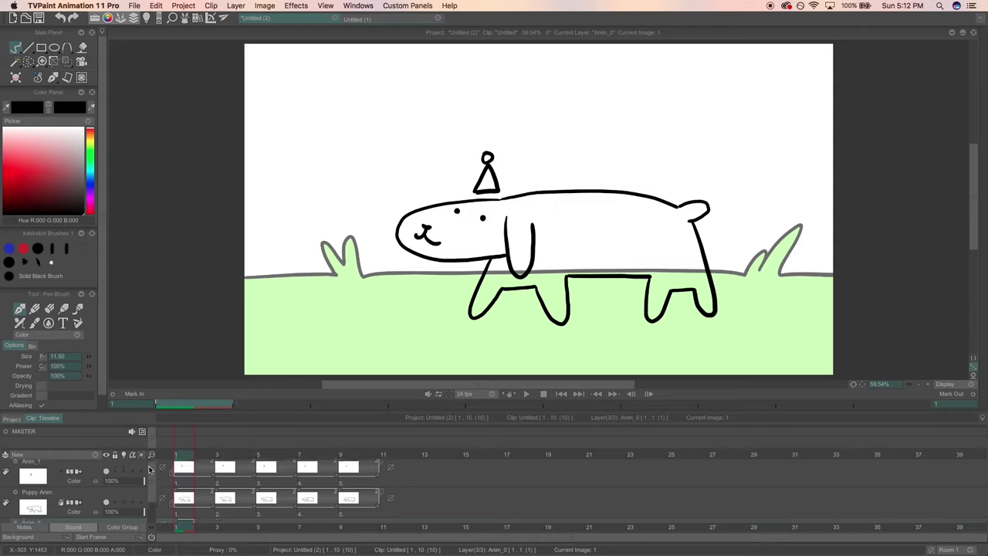
Duplicate the Puppy Anim layer
left_click(80, 472)
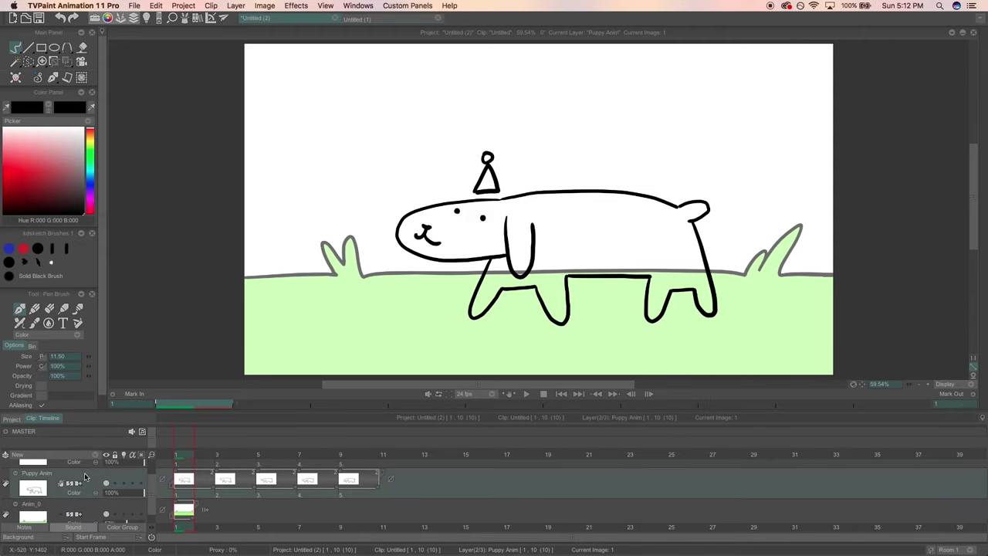
right_click(88, 482)
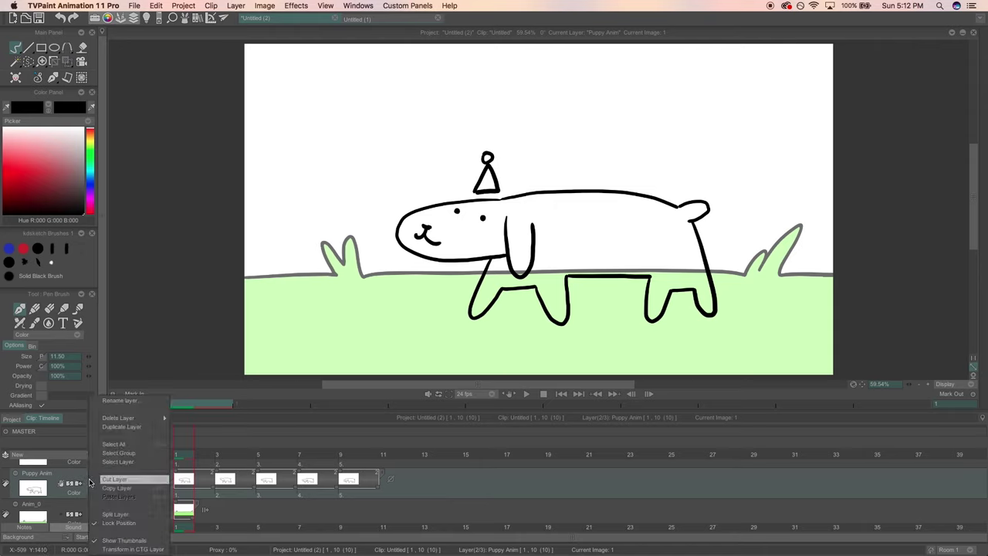
left_click(135, 429)
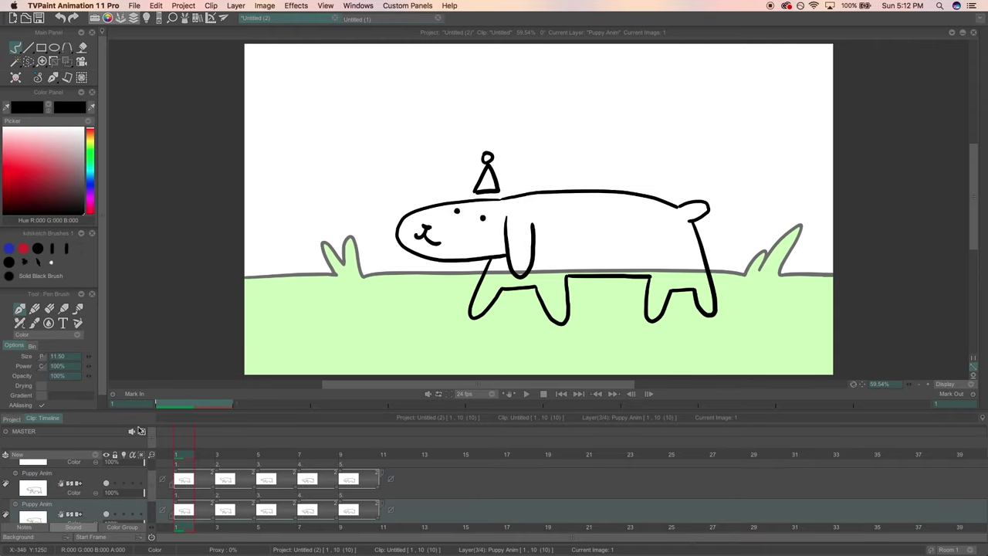
scroll(151, 485, "down", 1)
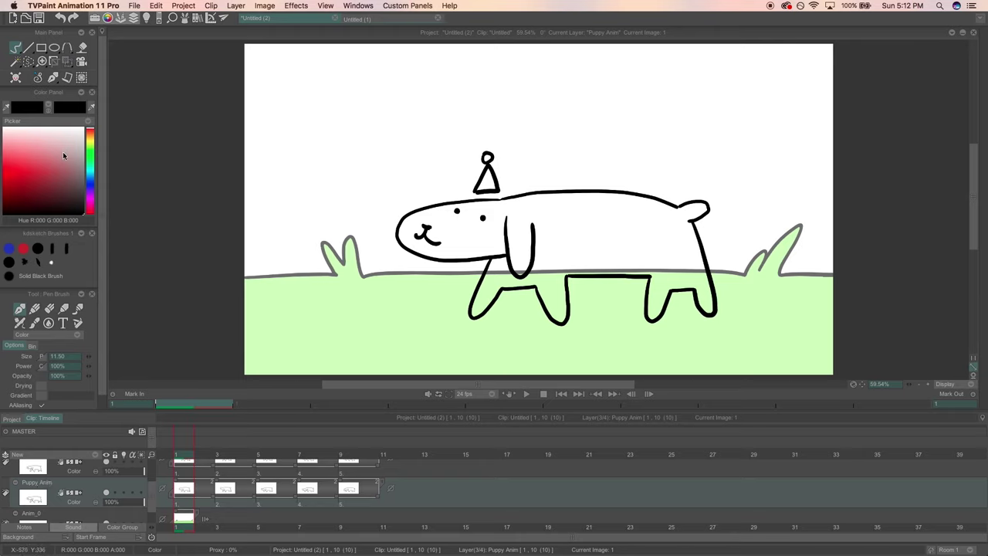
Pick light orange and fill the puppy's body on frame 1 with the Paint bucket
left_click_drag(91, 147, 91, 138)
left_click(18, 152)
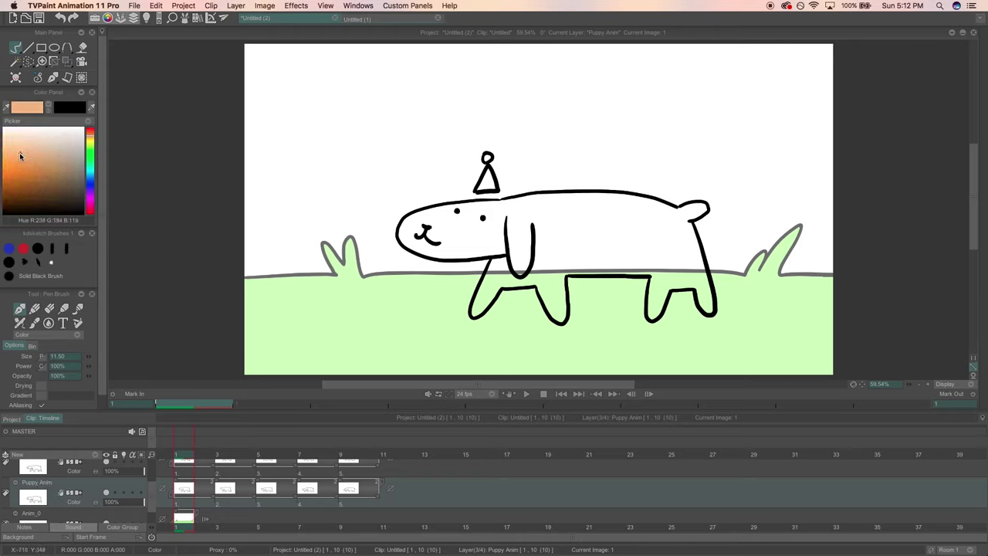
left_click(82, 48)
left_click(578, 213)
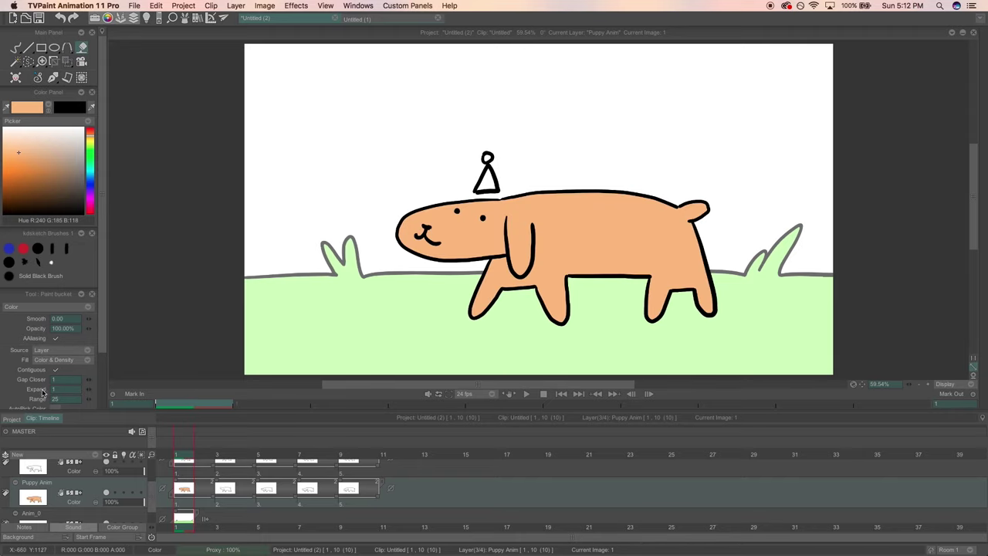
Fill the puppy's body orange on the remaining drawings through frame 9
scroll(231, 463, "up", 1)
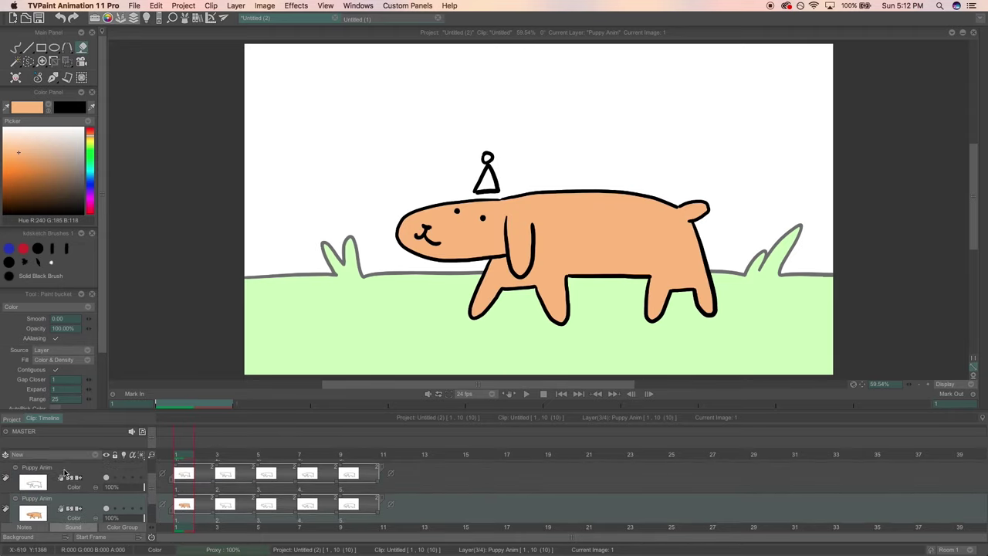
left_click(224, 472)
left_click(568, 228)
key("Right")
left_click(568, 228)
key("Right")
left_click(602, 232)
key("Right")
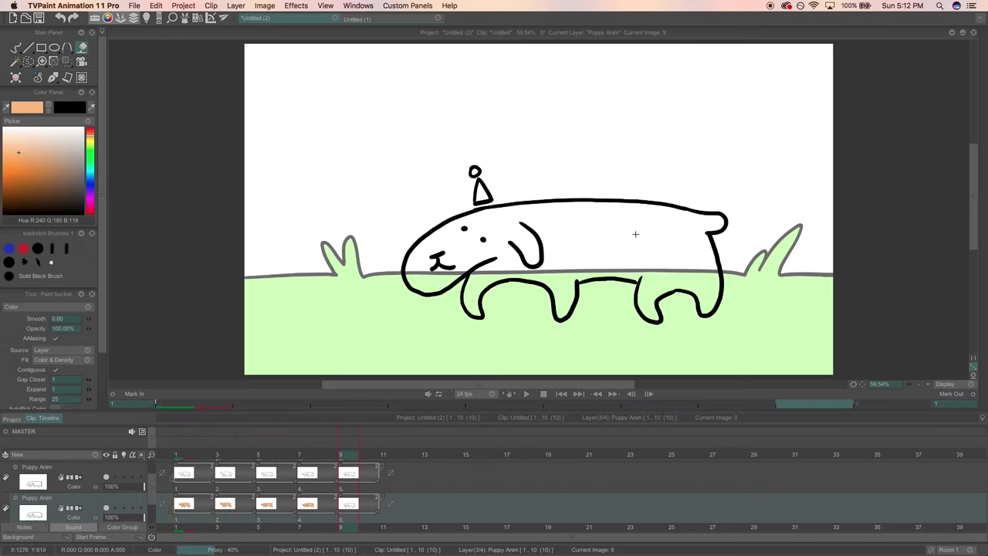
left_click(652, 224)
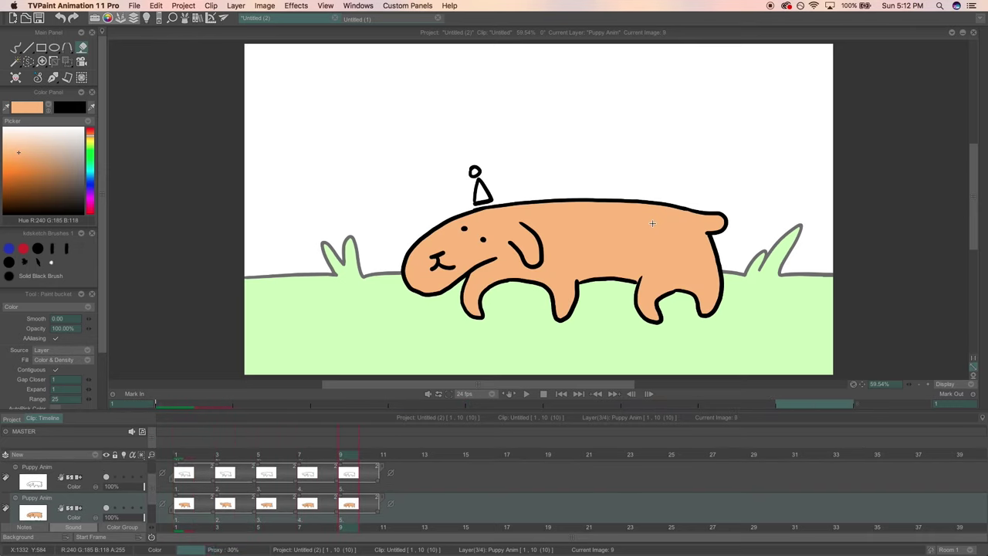
Bring up the Merge Layer options with Ctrl+M
scroll(153, 490, "up", 1)
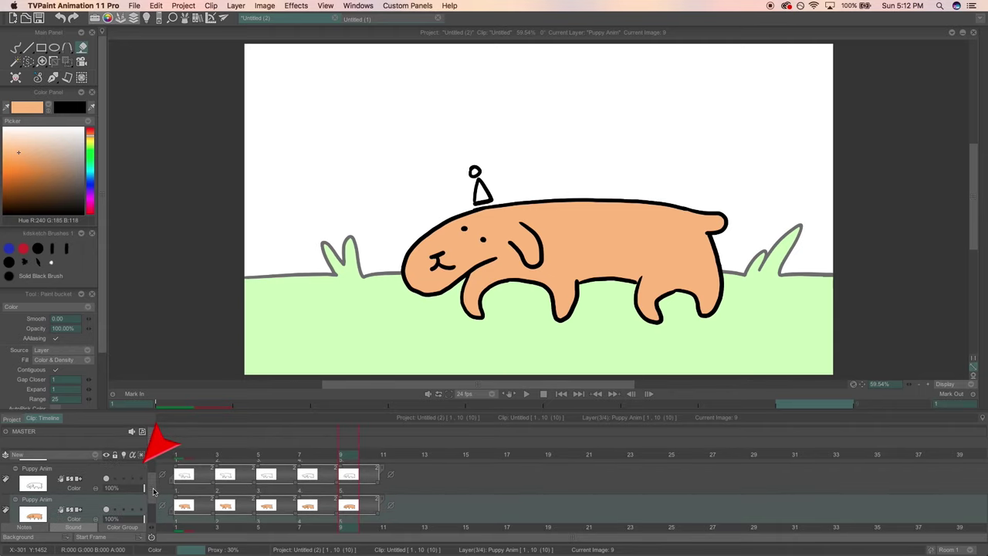
scroll(153, 491, "down", 2)
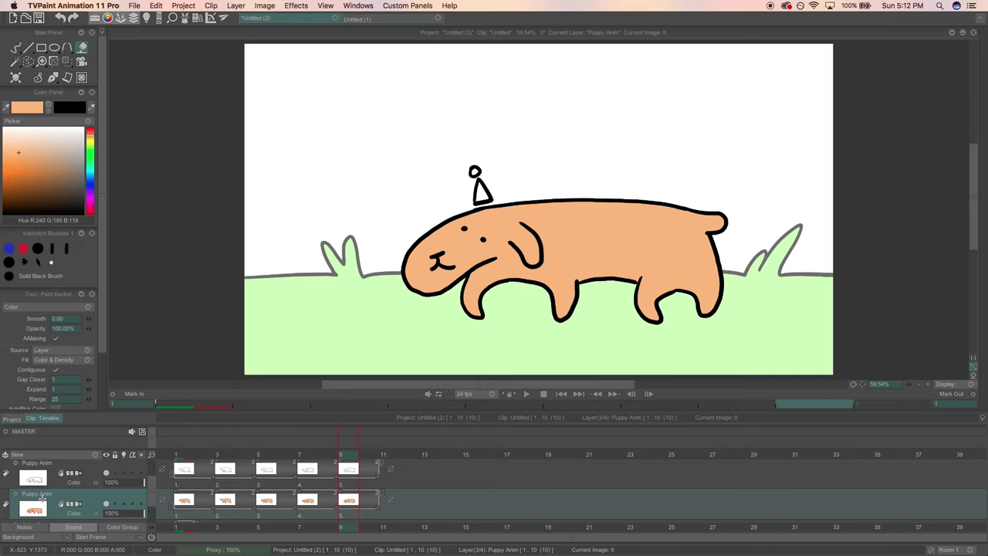
key("ctrl+m")
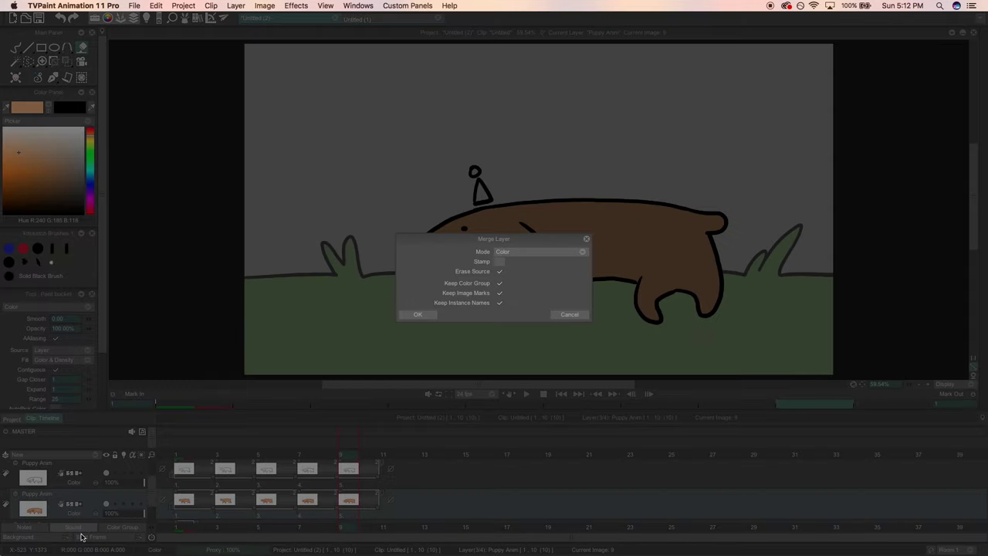
Merge the two Puppy Anim copies with Color kept as the merge mode
left_click(582, 251)
left_click(568, 252)
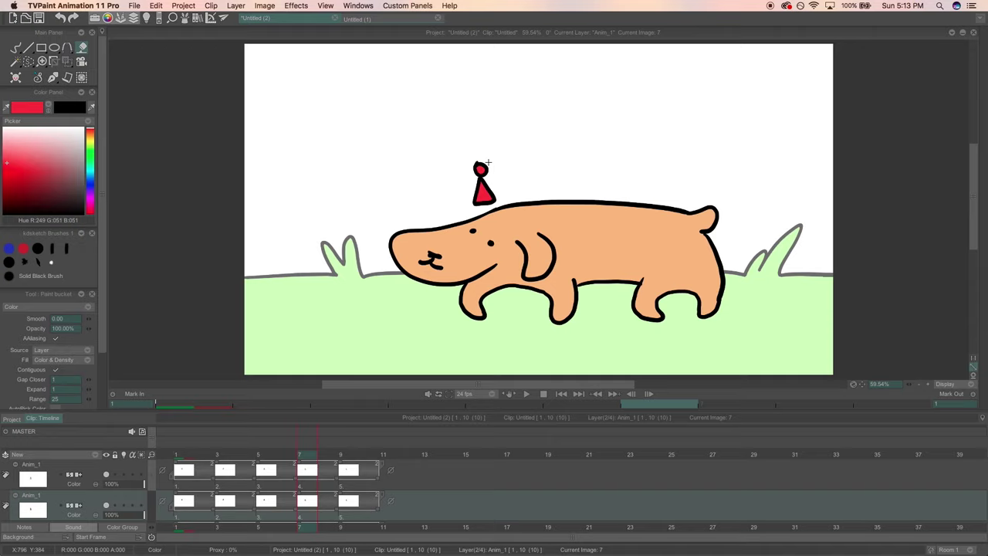
Play the puppy animation and start renaming the layer with 'Hal'
left_click(528, 395)
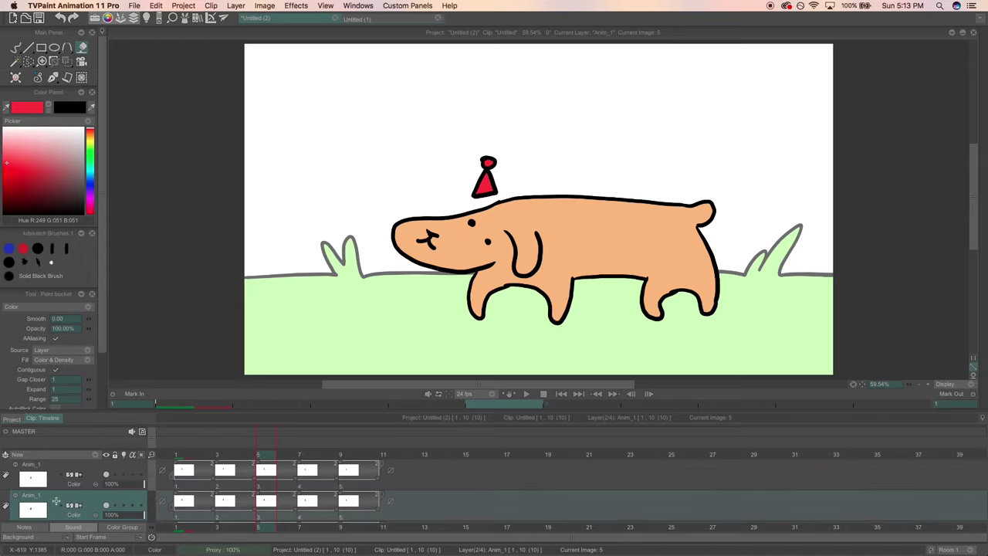
left_click(58, 399)
type("Hal")
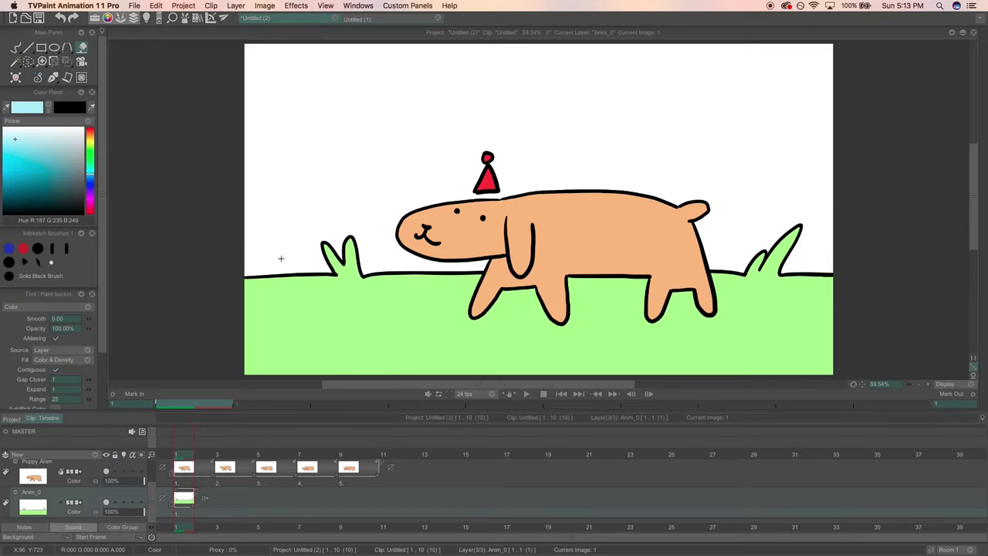
Fill the sky light blue and bring up the Export Footage settings
left_click(348, 157)
left_click(134, 5)
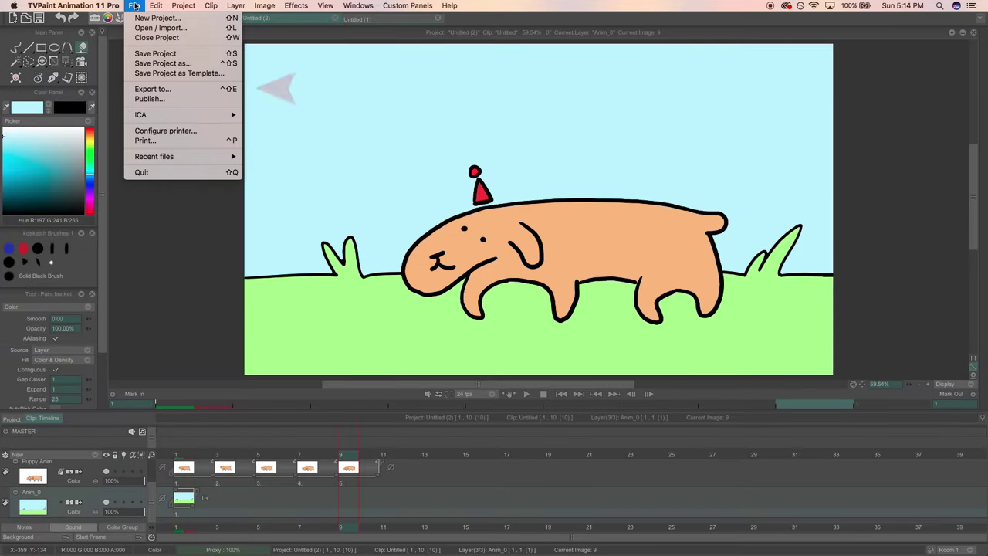
left_click(190, 91)
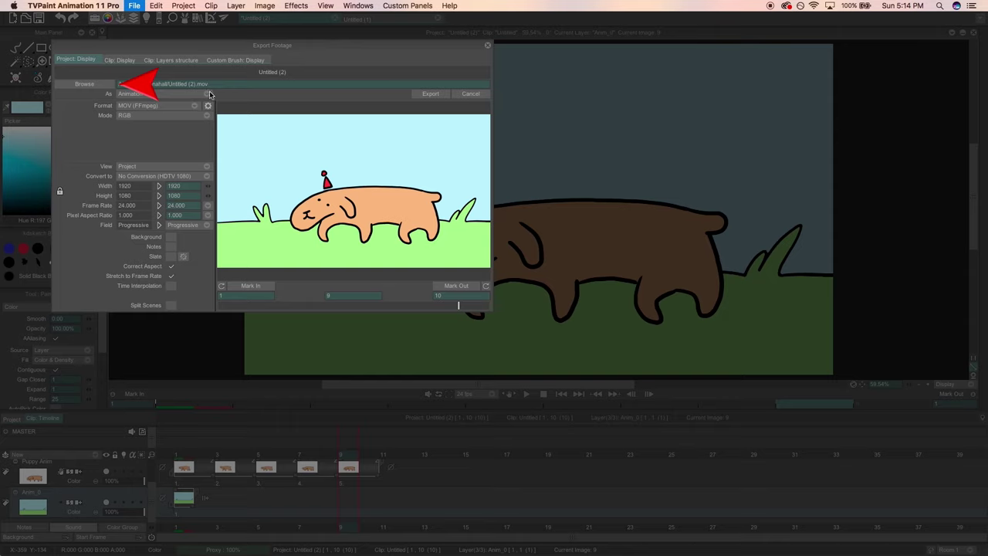
Export frames 1–10 as an Animation in MOV (FFmpeg) format with RGB mode
left_click(207, 94)
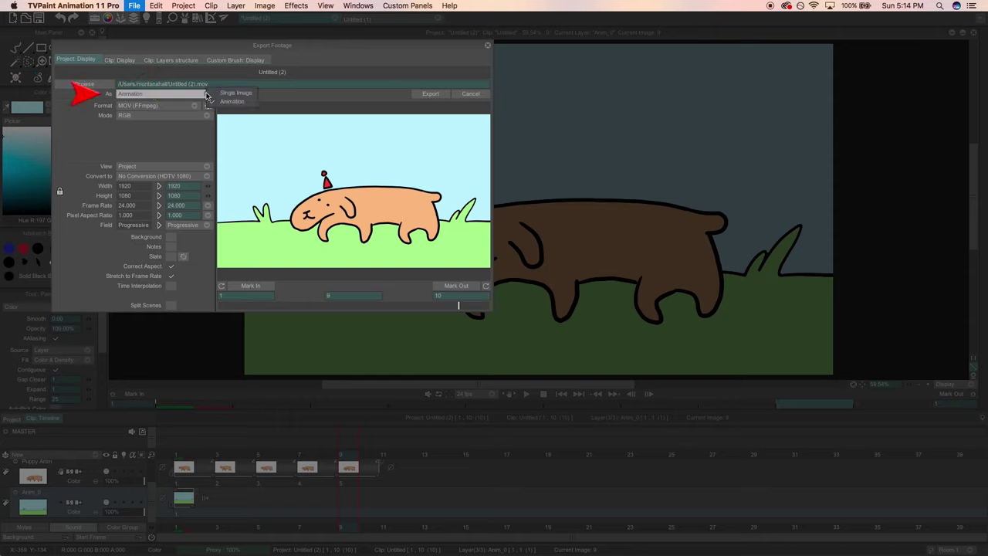
left_click(246, 103)
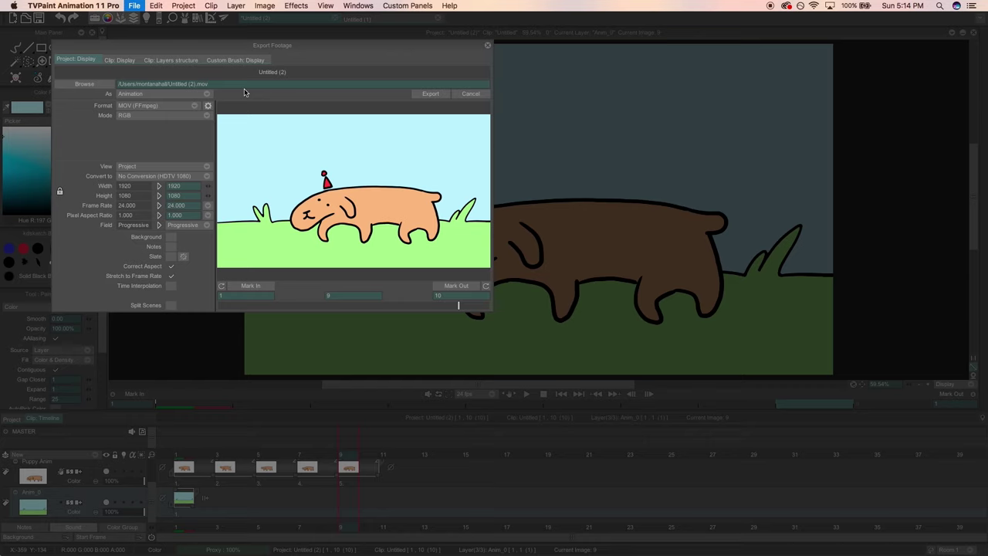
left_click(189, 105)
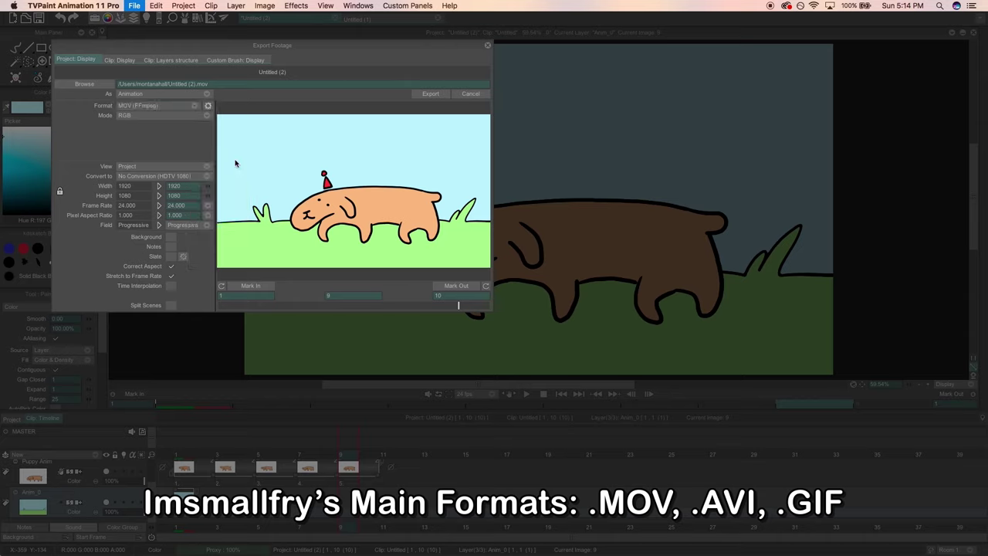
left_click(223, 184)
left_click(189, 117)
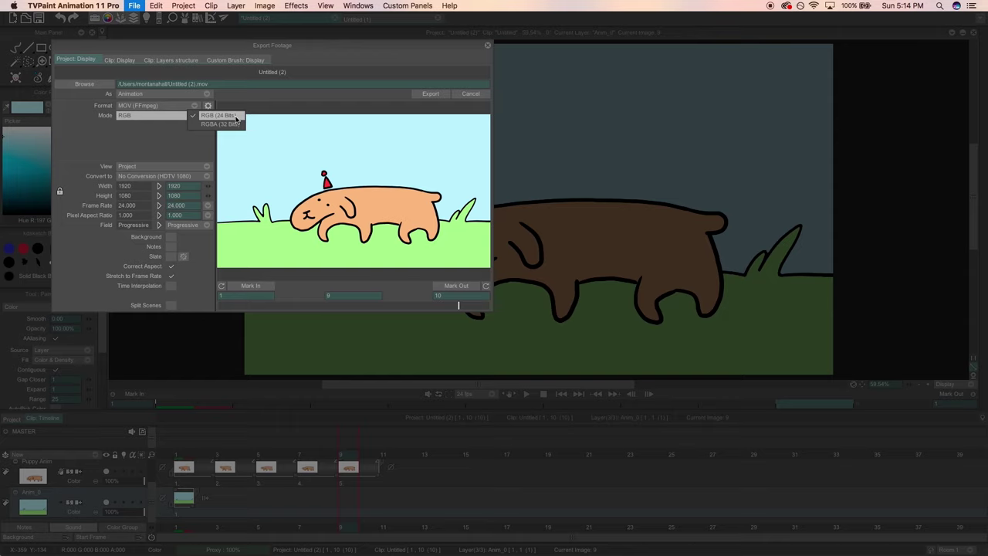
left_click(231, 116)
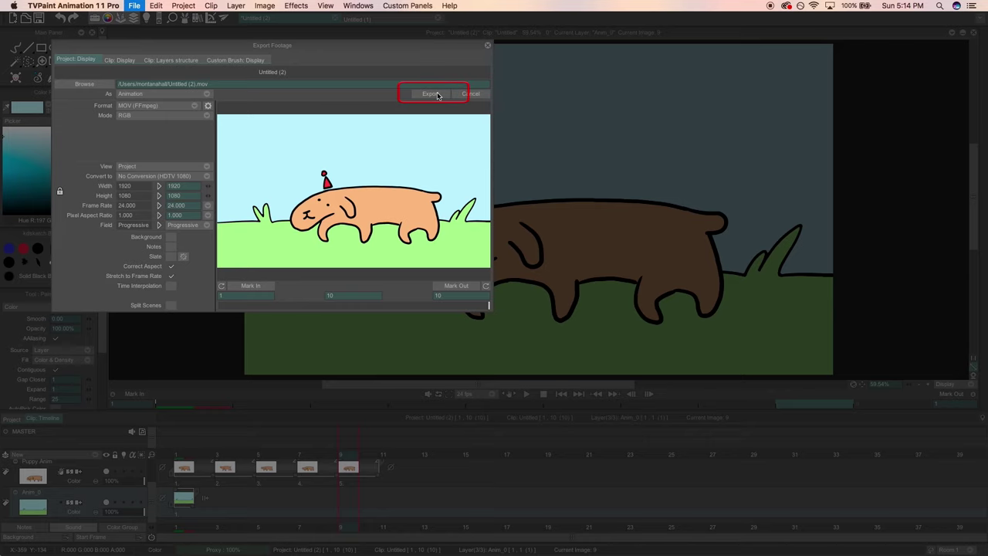
left_click(480, 95)
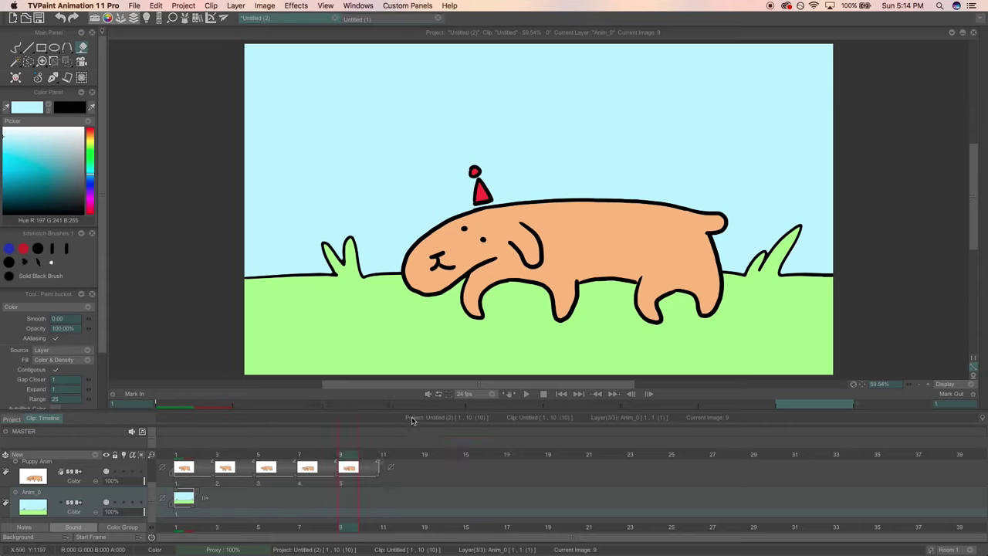
Play back the finished hatted puppy walk cycle on blue sky and green grass
left_click(527, 393)
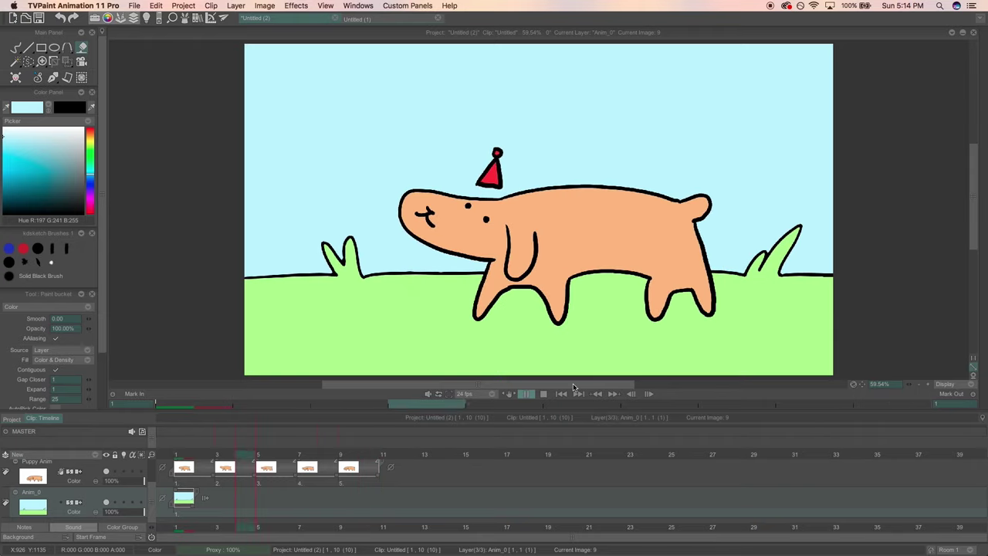